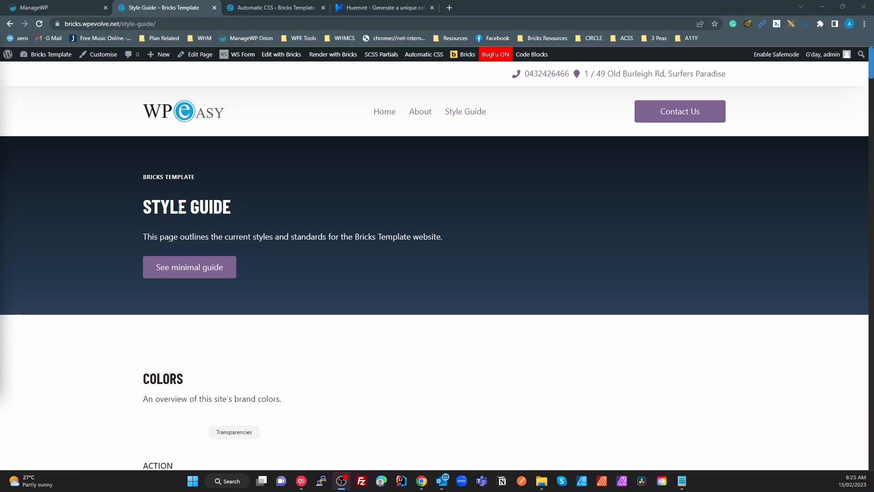
# Look through the style guide page's brand colors, typography, width and section padding samples.
pyautogui.scroll(-4, 313, 304)
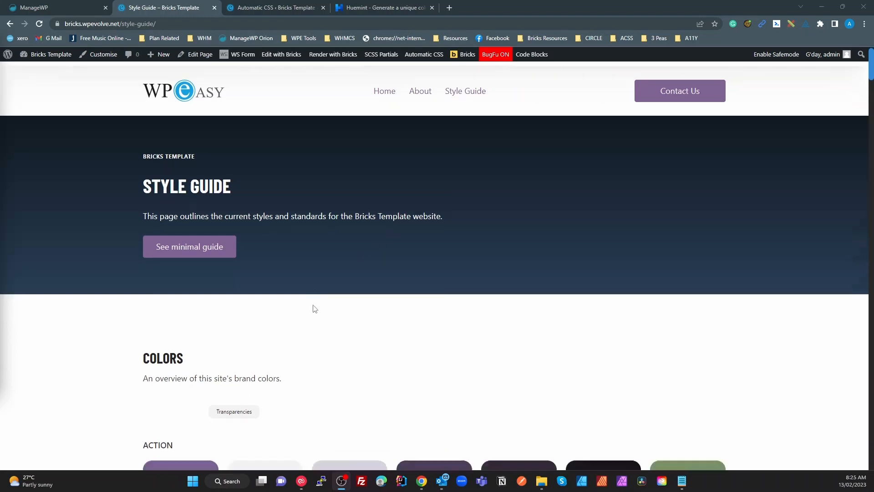
pyautogui.scroll(-3, 163, 236)
pyautogui.scroll(-20, 162, 235)
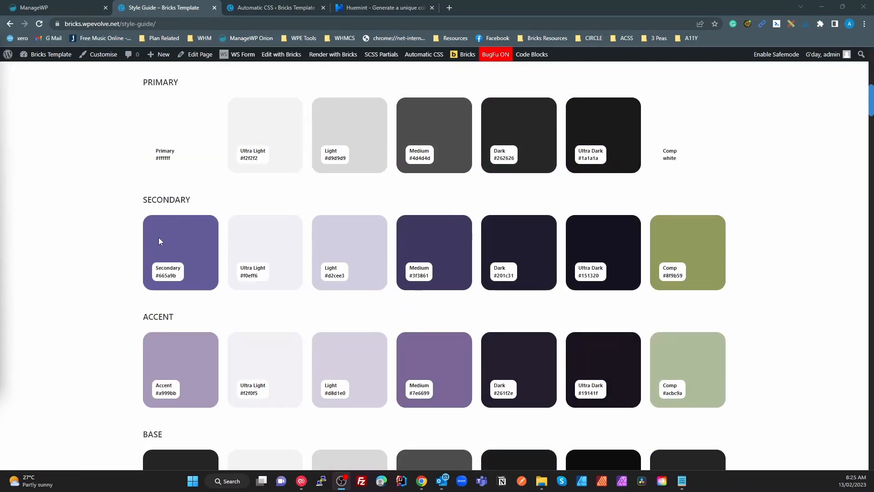
pyautogui.scroll(-15, 159, 241)
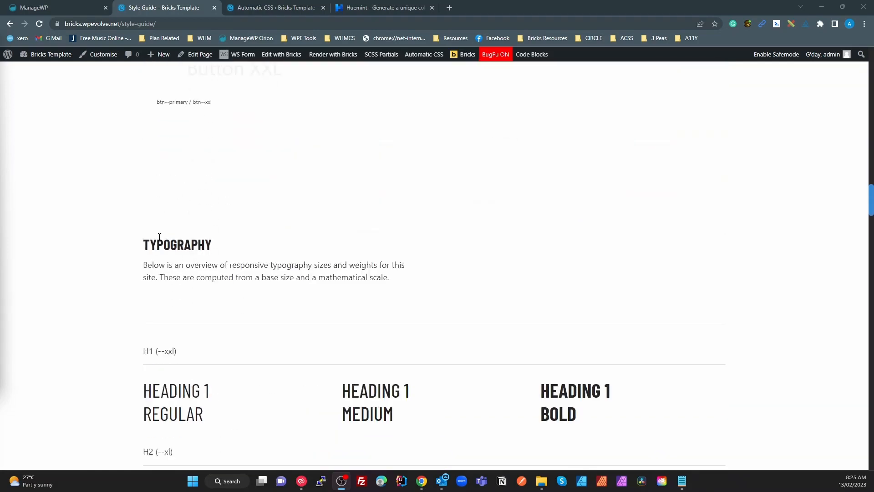
pyautogui.scroll(10, 163, 242)
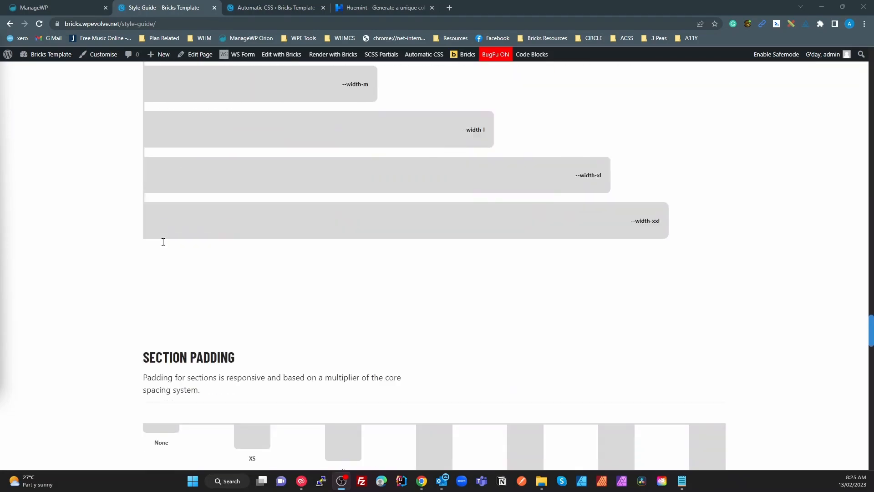
pyautogui.scroll(-12, 162, 241)
pyautogui.scroll(6, 161, 242)
pyautogui.scroll(20, 162, 241)
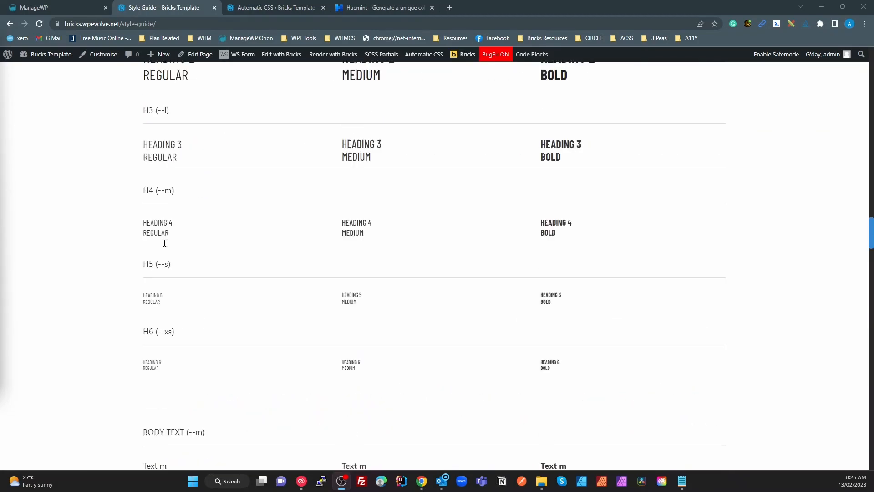
pyautogui.scroll(14, 170, 247)
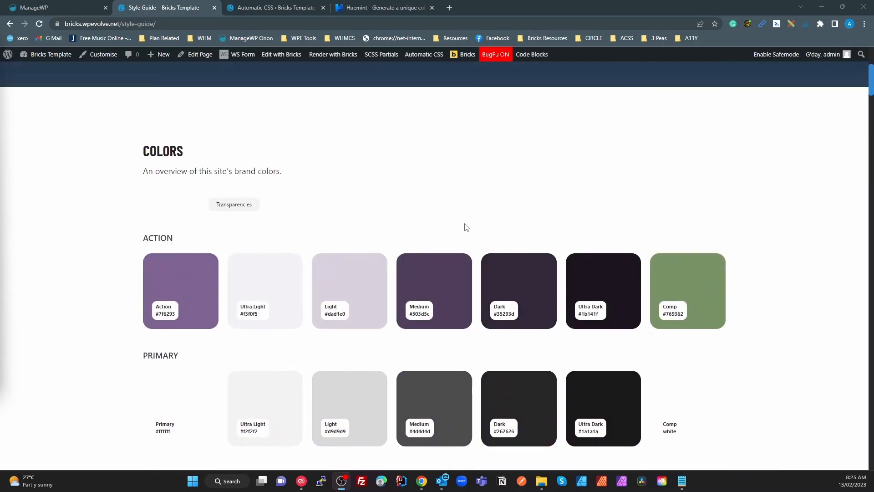
# Examine the transparent variants of the brand colors, then restore the Colors & Shades view.
pyautogui.click(237, 207)
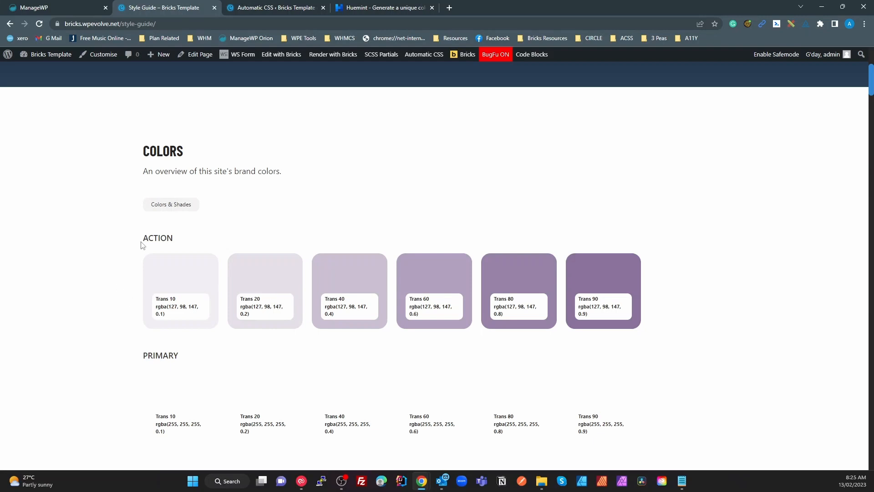
pyautogui.scroll(-3, 451, 313)
pyautogui.scroll(-8, 449, 316)
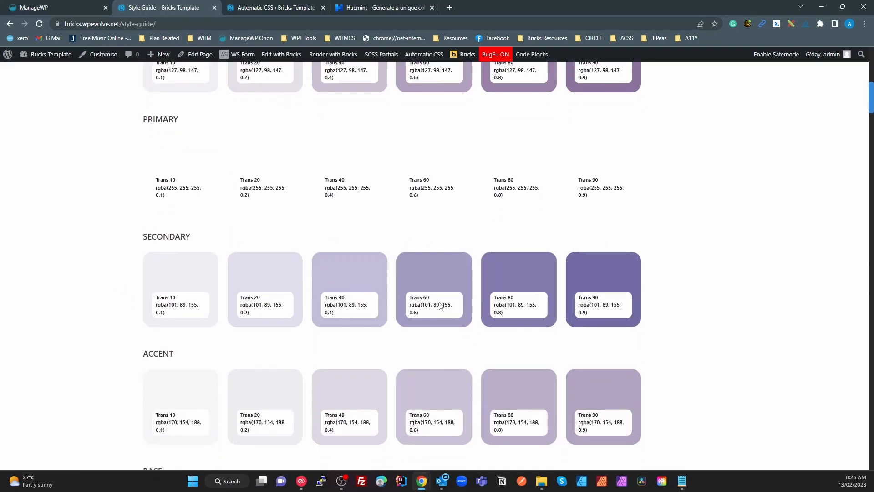
pyautogui.scroll(15, 428, 295)
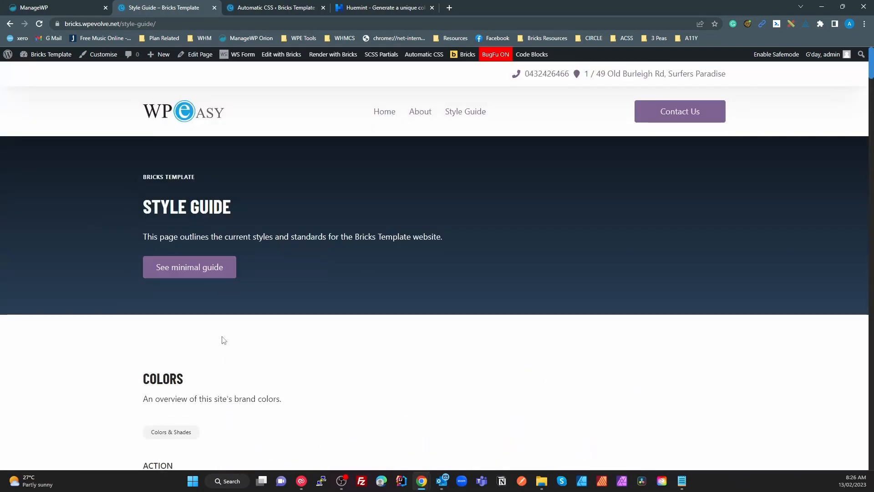
pyautogui.scroll(-2, 225, 355)
pyautogui.click(183, 348)
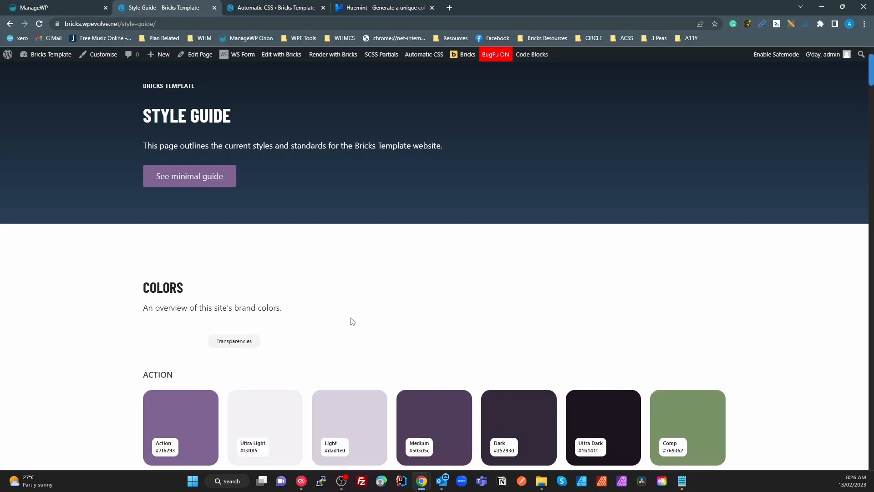
# Review the brand color shades and the solid and outline button samples in the style guide.
pyautogui.scroll(-8, 351, 321)
pyautogui.scroll(-12, 318, 317)
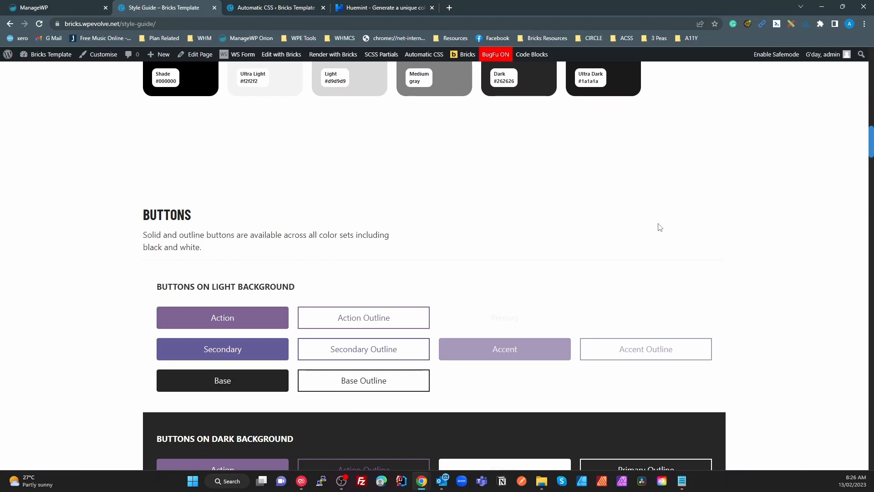
pyautogui.scroll(20, 660, 227)
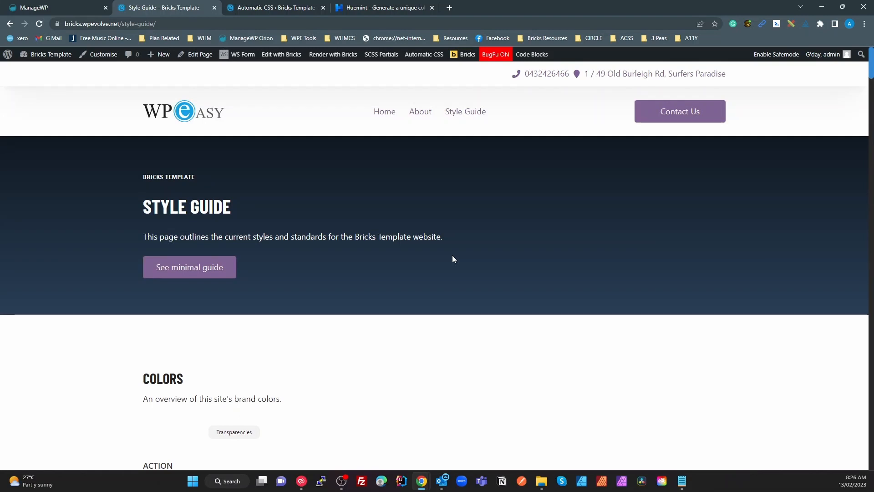
pyautogui.scroll(-7, 397, 319)
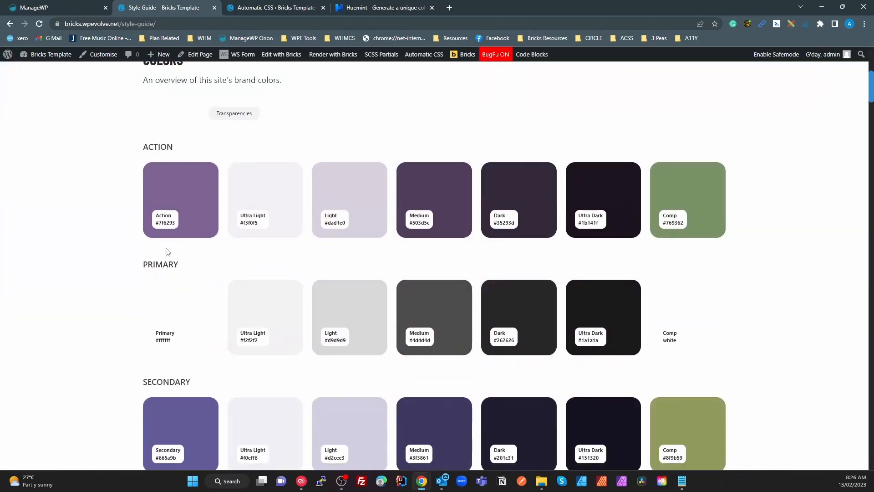
pyautogui.scroll(-8, 189, 315)
pyautogui.scroll(-5, 190, 317)
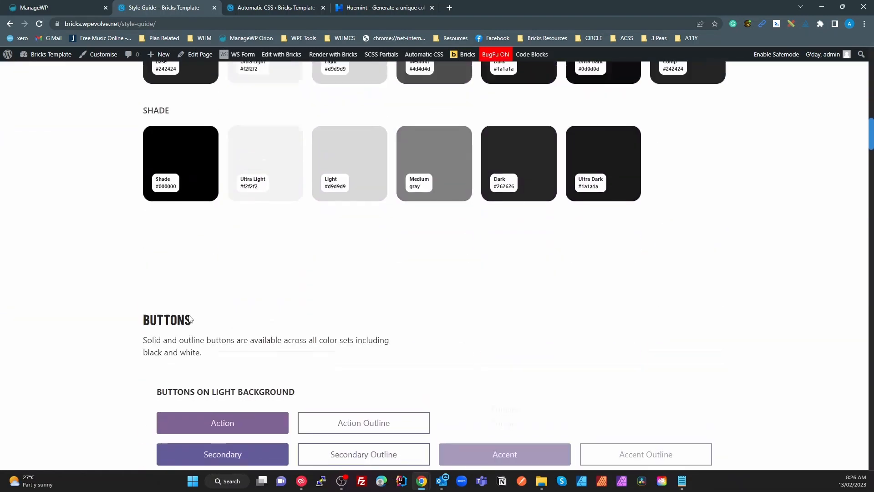
pyautogui.scroll(20, 189, 315)
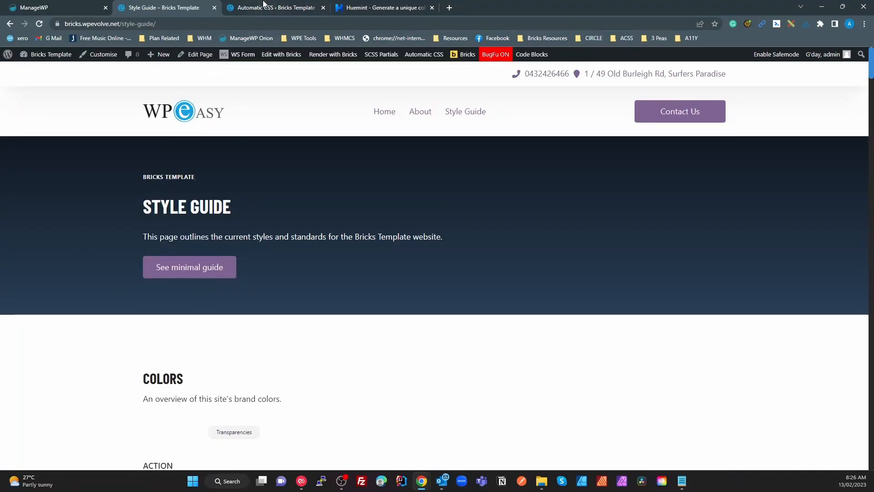
# Switch to the Automatic CSS settings and examine the Palette's Action, Primary, Secondary, Accent, Base and Shade colors.
pyautogui.click(282, 7)
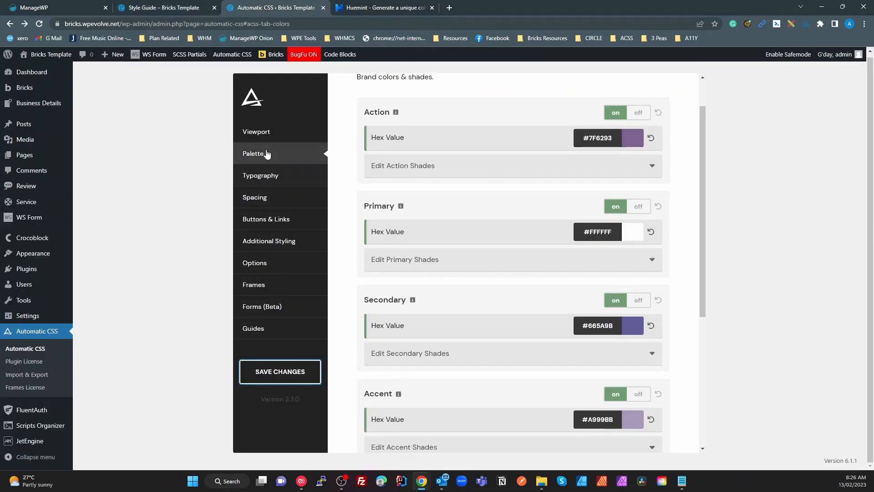
pyautogui.click(264, 153)
pyautogui.scroll(-4, 431, 226)
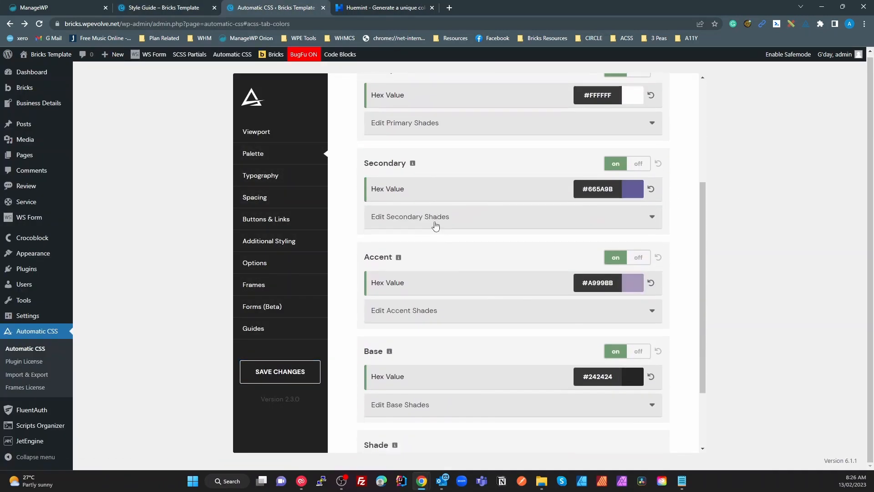
pyautogui.scroll(4, 435, 226)
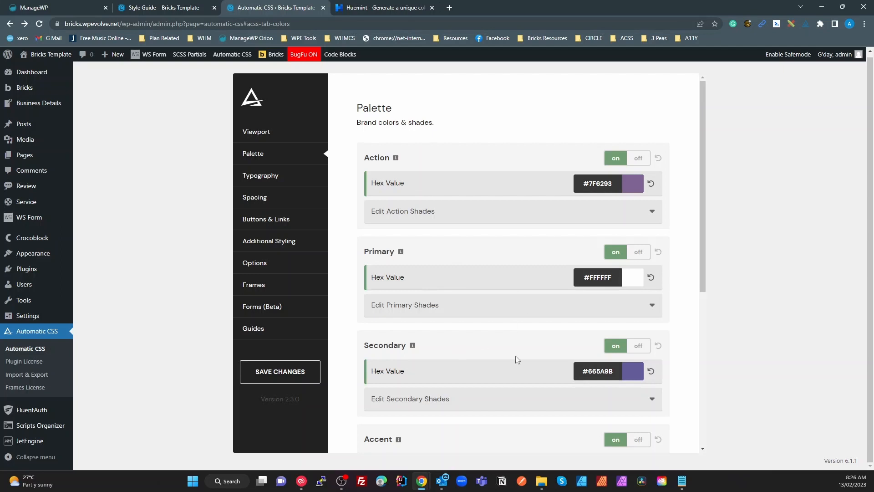
pyautogui.scroll(-5, 517, 358)
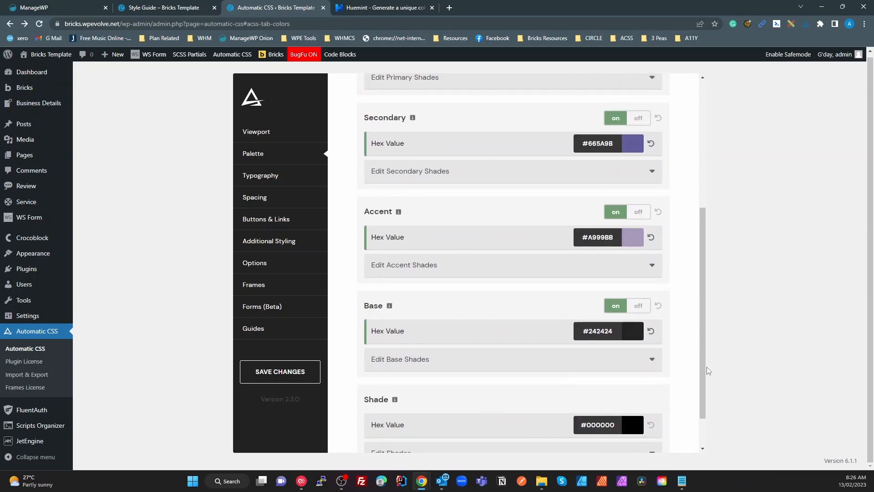
pyautogui.scroll(5, 692, 382)
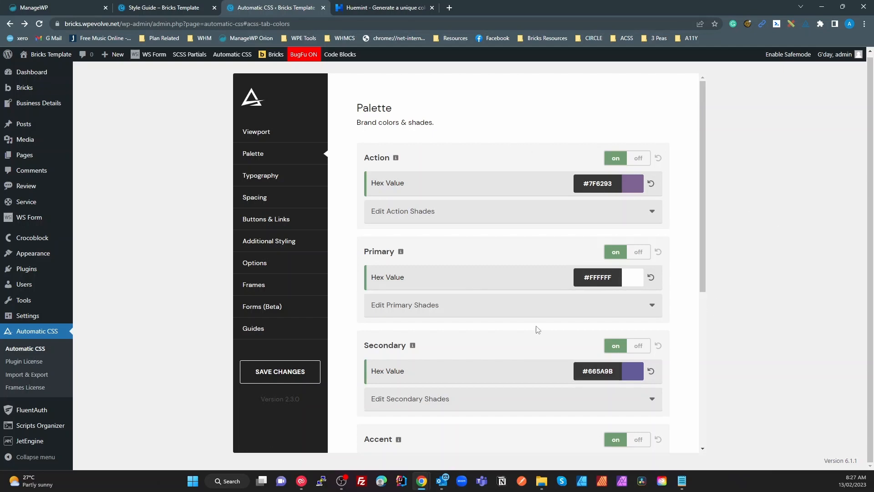
pyautogui.scroll(-3, 652, 376)
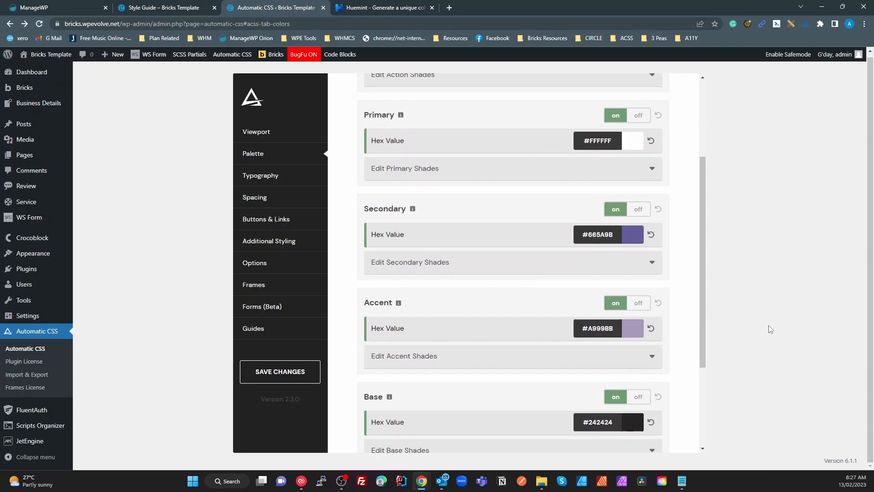
pyautogui.scroll(2, 602, 328)
pyautogui.scroll(1, 602, 328)
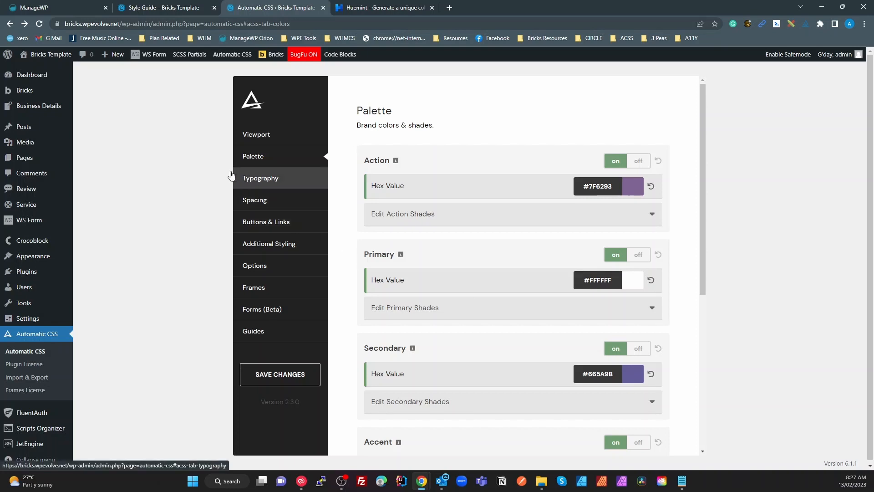
# Switch to Huemint, reload the 1 Accent website generator and choose the Bright & Light preset.
pyautogui.click(387, 8)
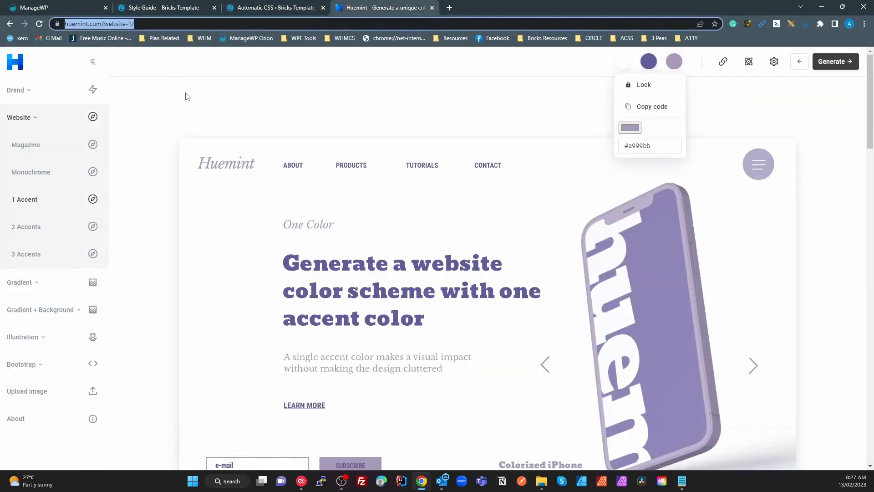
pyautogui.click(64, 207)
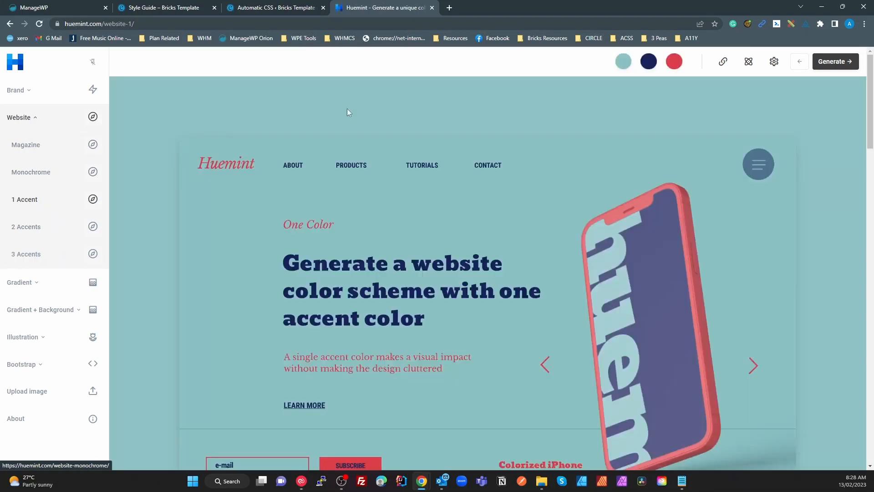
pyautogui.click(775, 63)
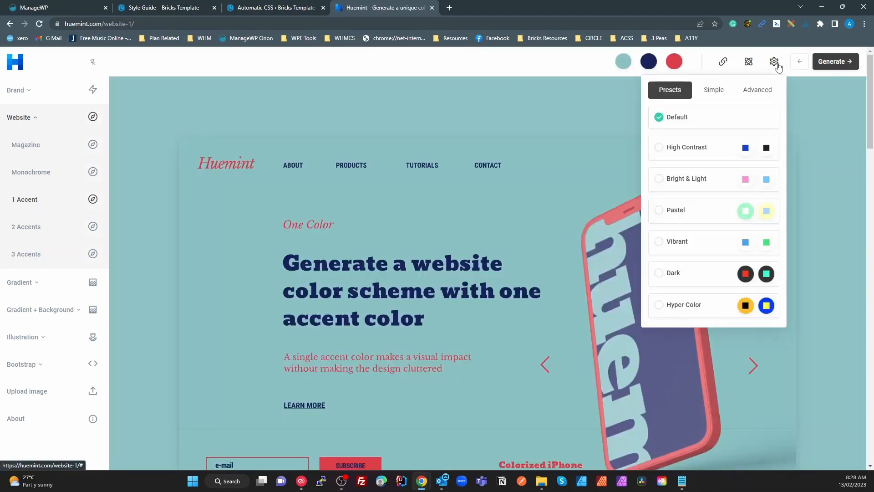
pyautogui.click(695, 182)
# Generate new website color schemes until a white, green and pink combination is reached.
pyautogui.click(832, 62)
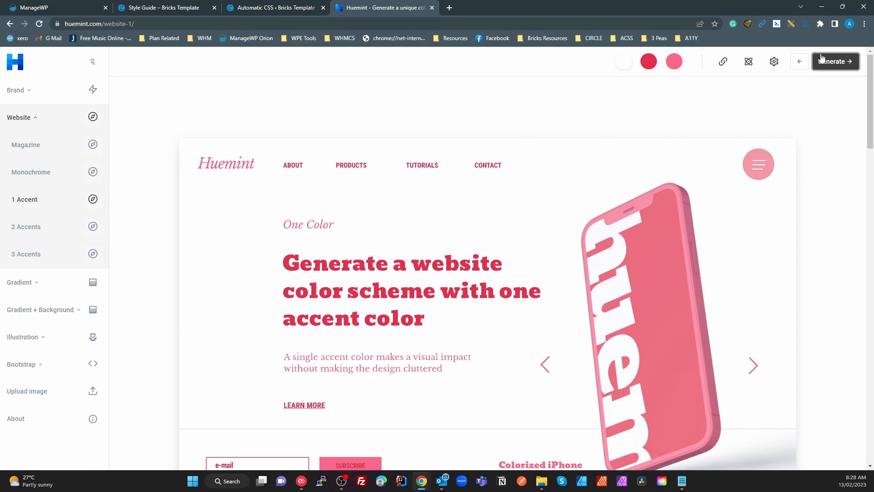
pyautogui.click(834, 62)
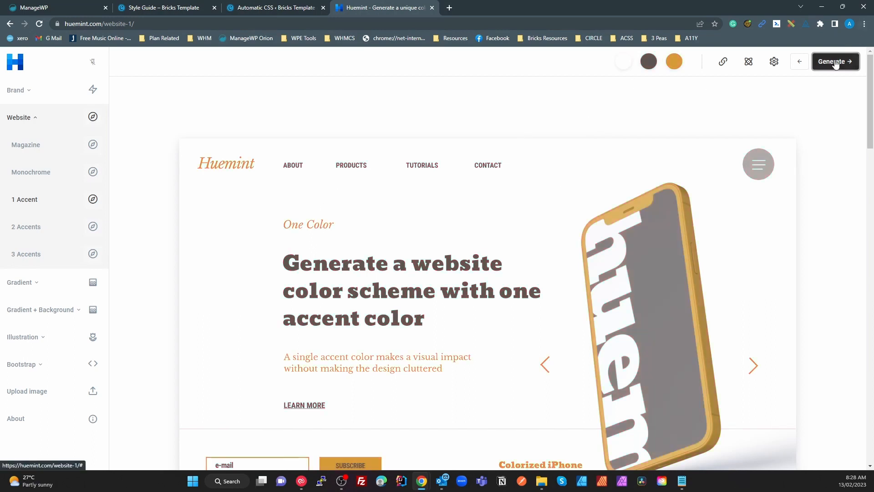
pyautogui.click(835, 64)
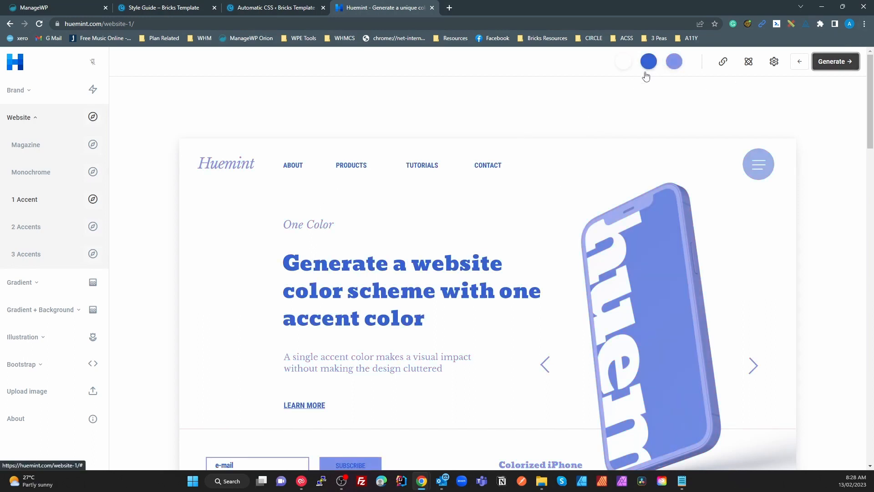
pyautogui.click(837, 63)
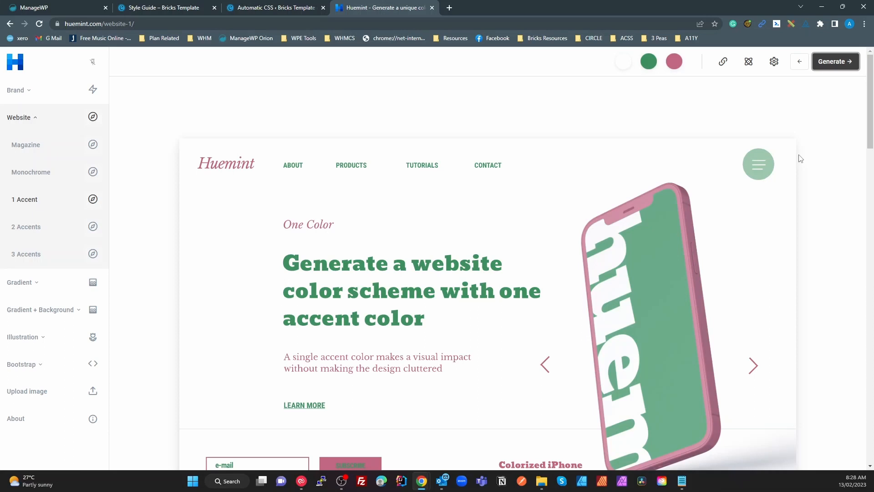
# Check the white swatch's hex code #ffffff in Huemint and open the Primary color's hex value in Automatic CSS.
pyautogui.click(623, 63)
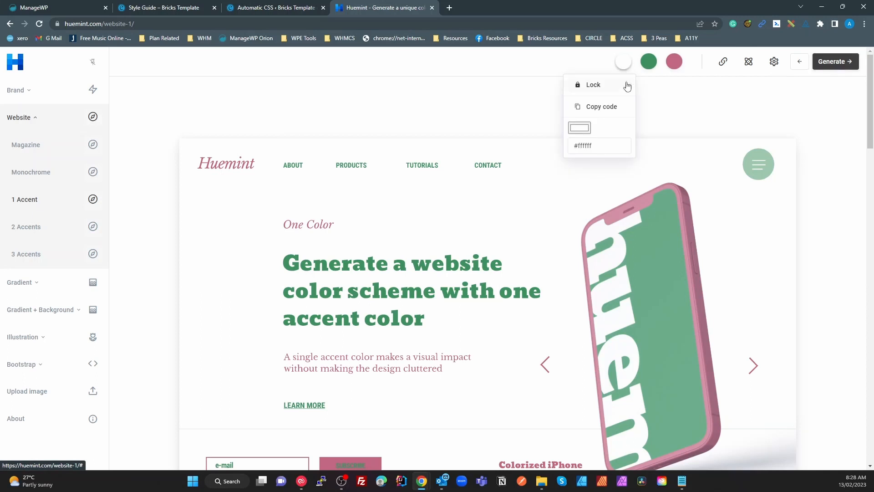
pyautogui.doubleClick(587, 146)
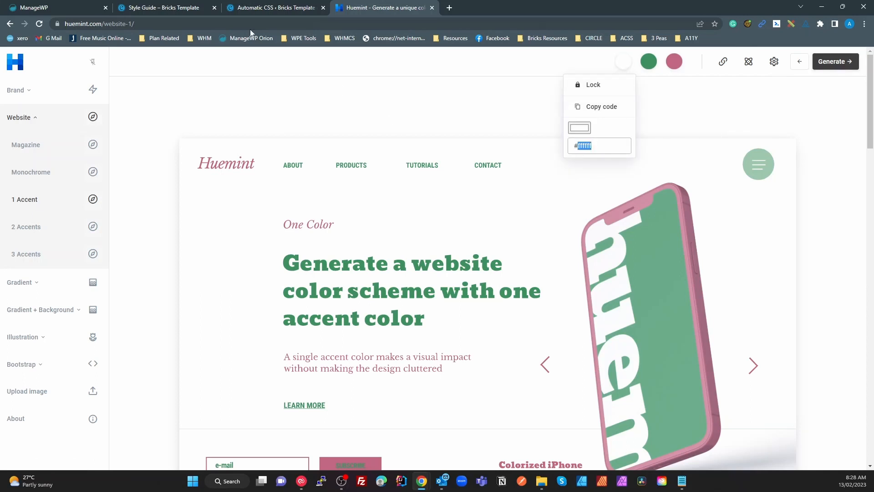
pyautogui.click(238, 8)
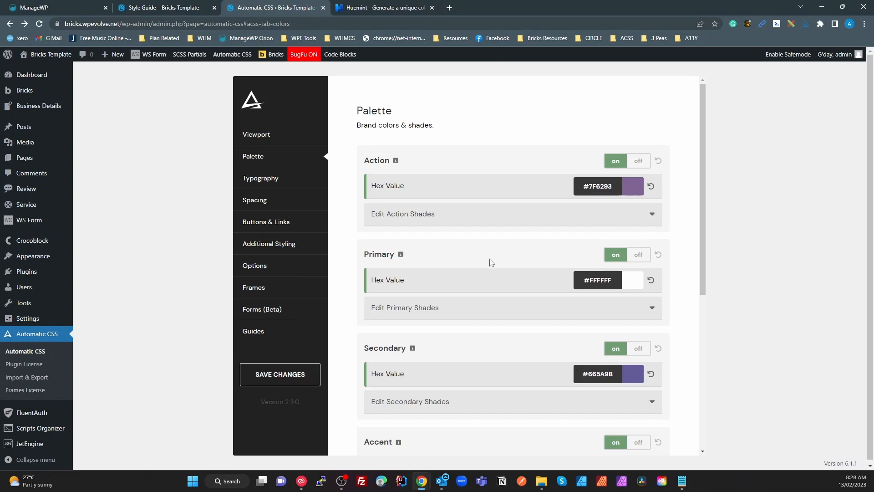
pyautogui.scroll(-2, 490, 259)
pyautogui.click(634, 191)
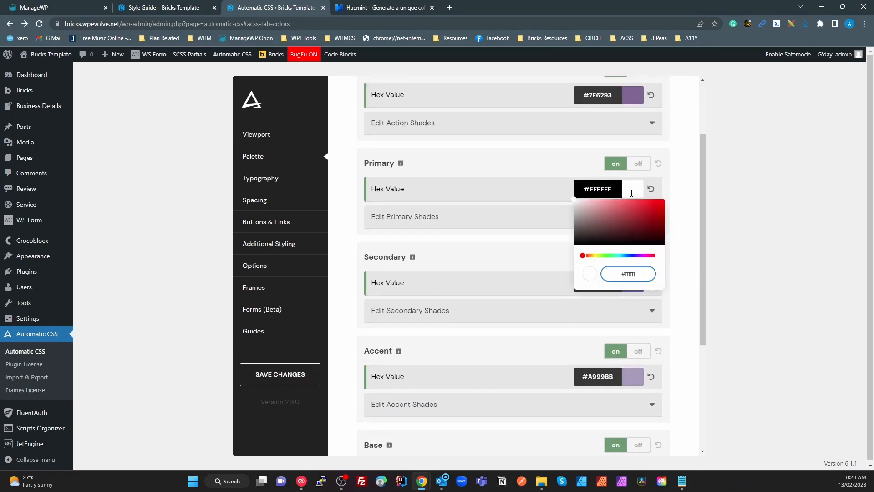
# Copy the green swatch's code from Huemint and set the Secondary color in Automatic CSS to #358f5c.
pyautogui.click(383, 8)
pyautogui.click(649, 61)
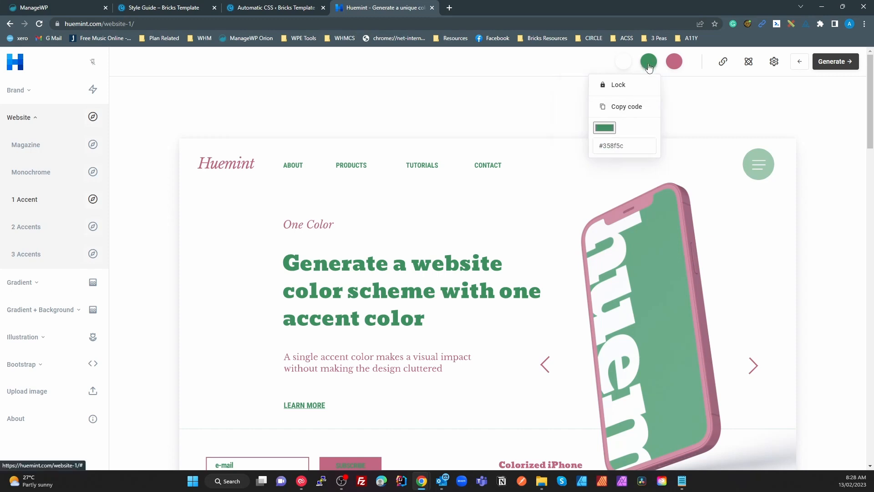
pyautogui.click(620, 108)
pyautogui.click(248, 9)
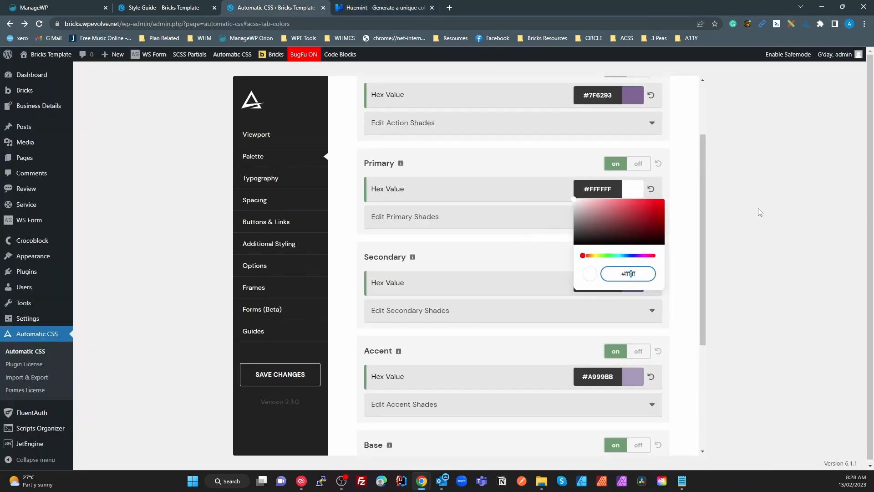
pyautogui.click(744, 214)
pyautogui.click(638, 284)
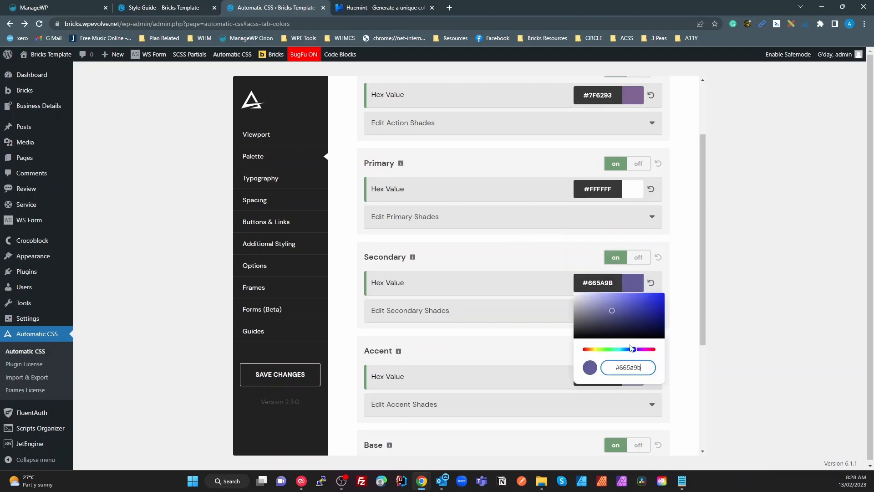
pyautogui.click(646, 366)
pyautogui.write('#358f5c')
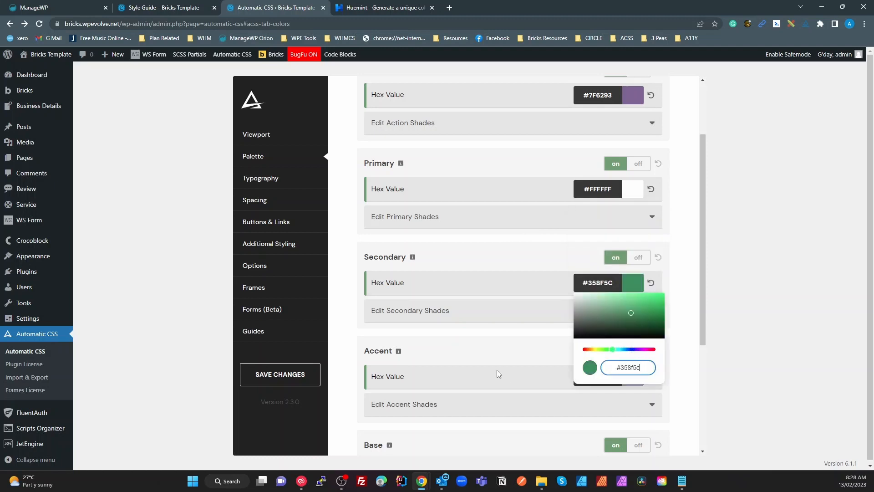
pyautogui.click(783, 288)
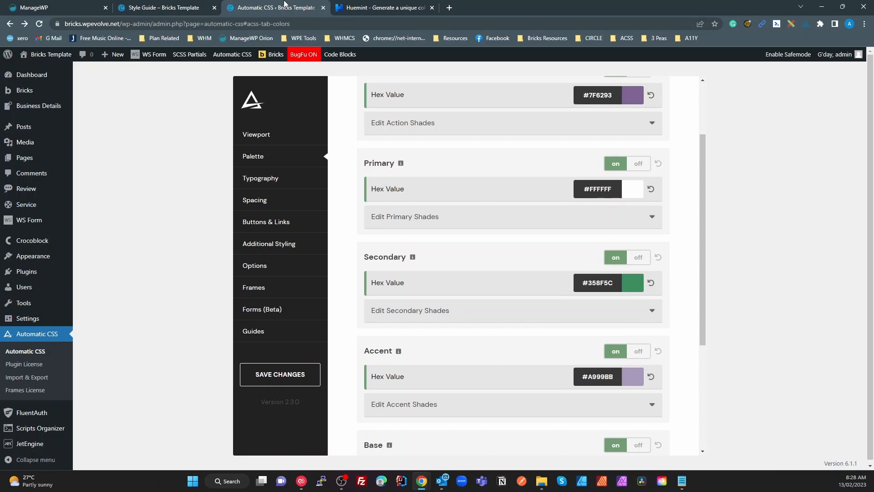
# Copy the pink swatch's code from Huemint and set the Action color in Automatic CSS to #c56a85.
pyautogui.click(370, 8)
pyautogui.click(673, 67)
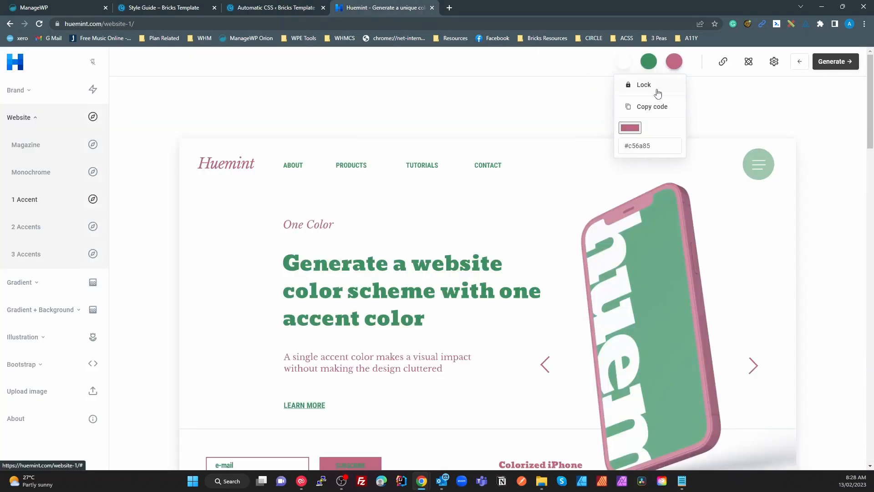
pyautogui.click(648, 107)
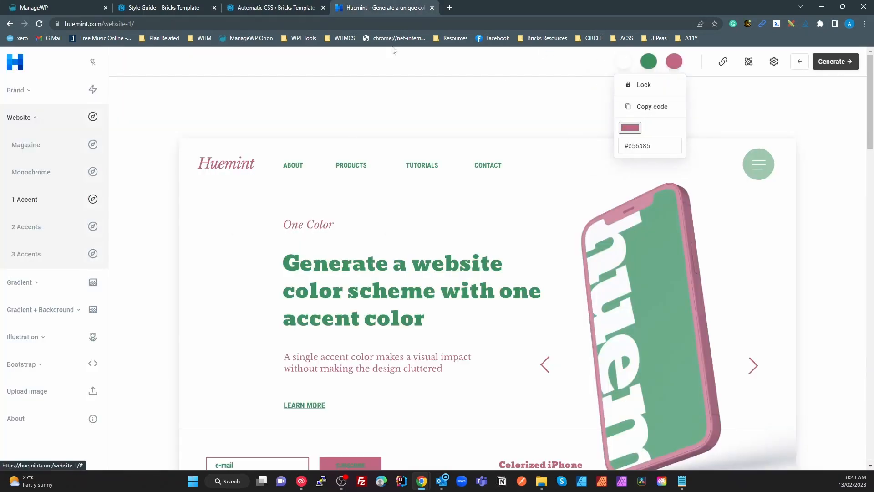
pyautogui.click(269, 8)
pyautogui.scroll(2, 700, 196)
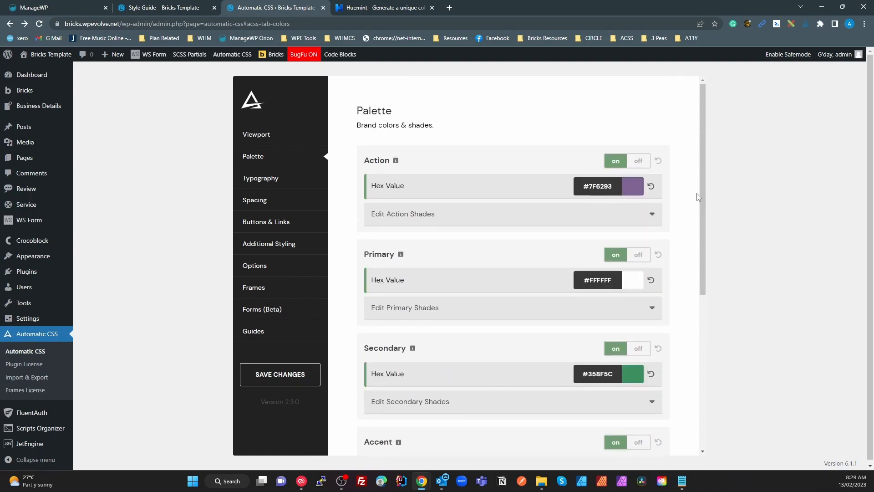
pyautogui.click(635, 186)
pyautogui.tripleClick(637, 270)
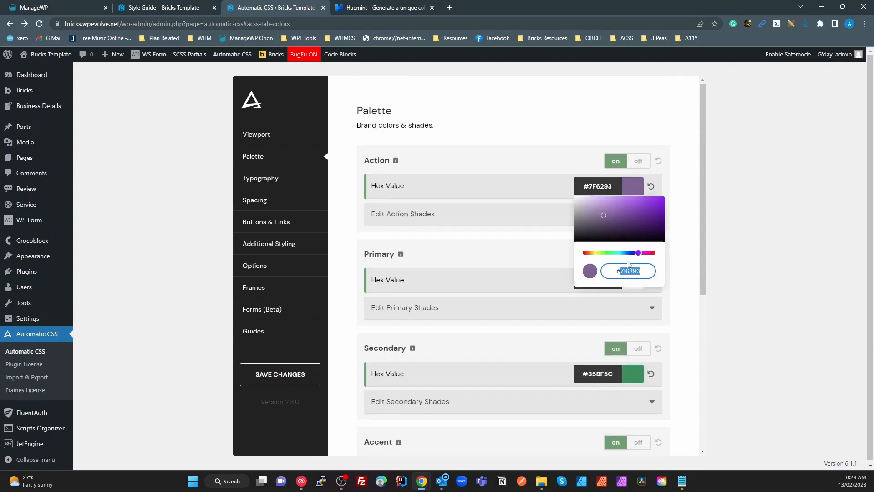
pyautogui.hotkey('ctrl', 'v')
pyautogui.press('Return')
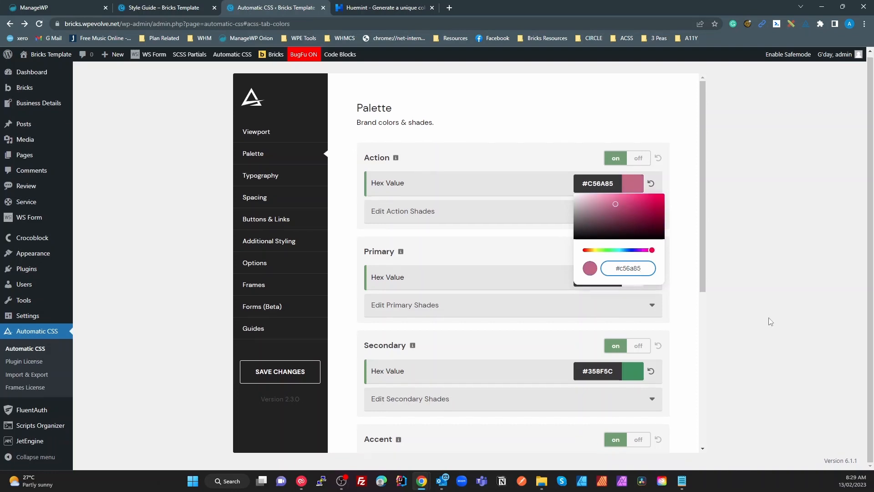
pyautogui.click(730, 369)
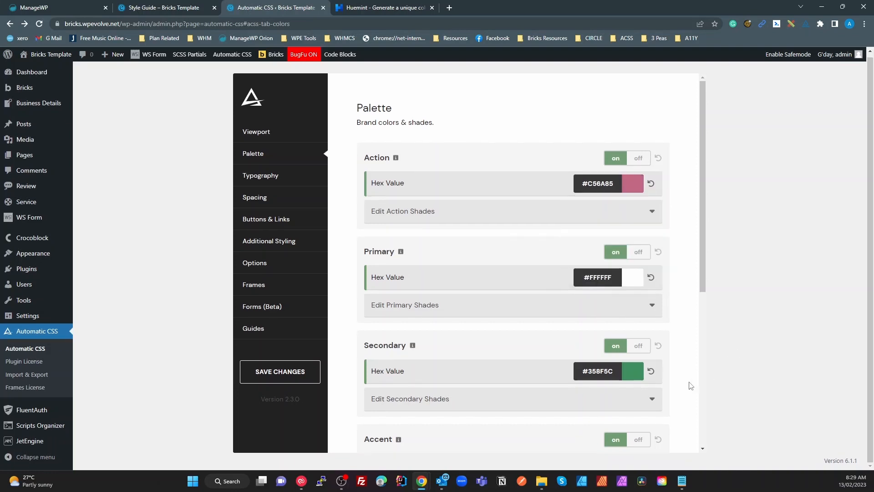
# Set the Accent color to #c56a85 and save the palette changes.
pyautogui.scroll(-3, 552, 407)
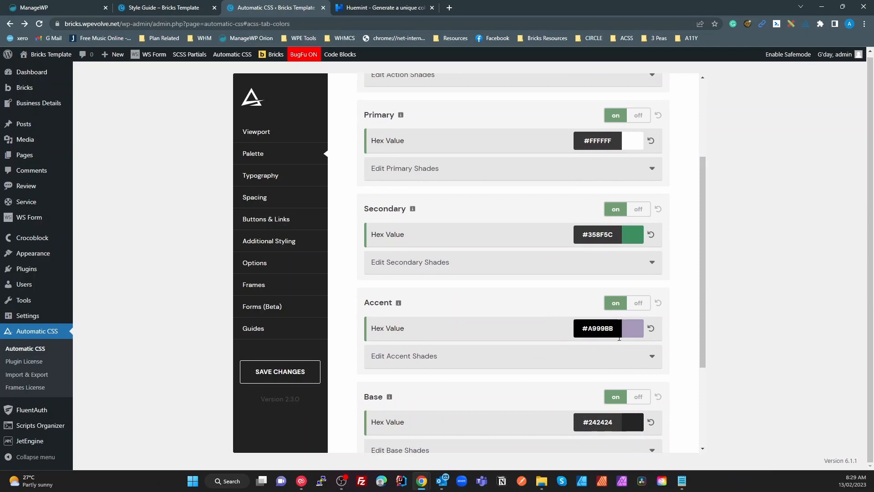
pyautogui.click(636, 328)
pyautogui.doubleClick(629, 412)
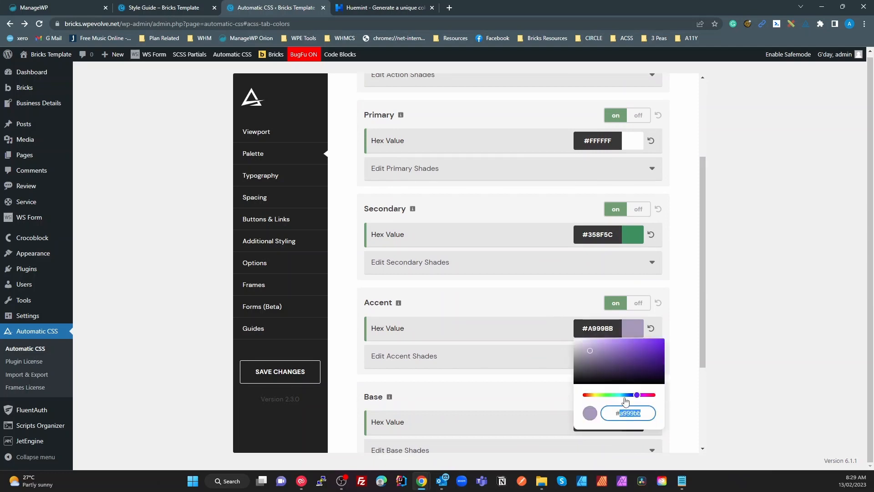
pyautogui.write('c56a85')
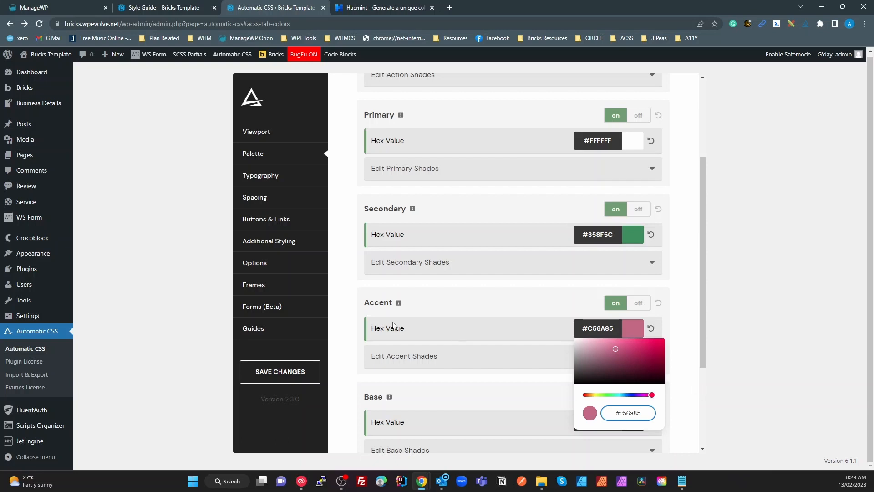
pyautogui.click(290, 371)
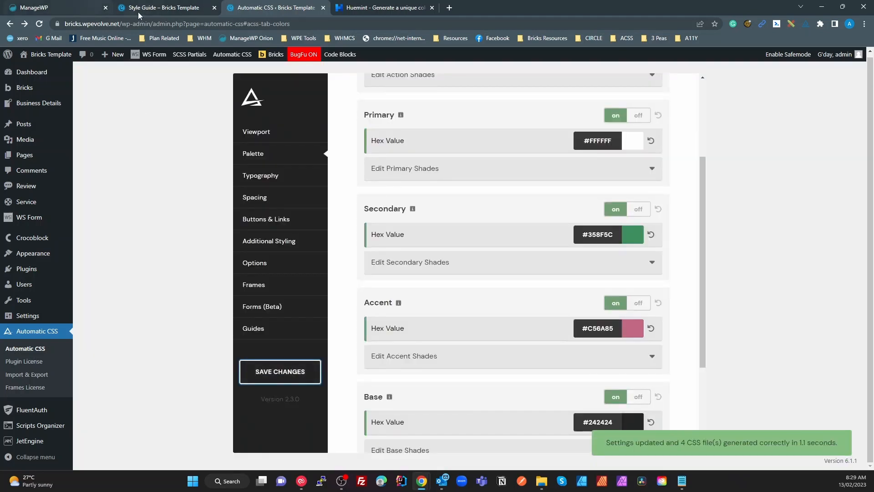
# Reload the site's Style Guide page and examine its brand color shades against the Huemint scheme.
pyautogui.click(156, 7)
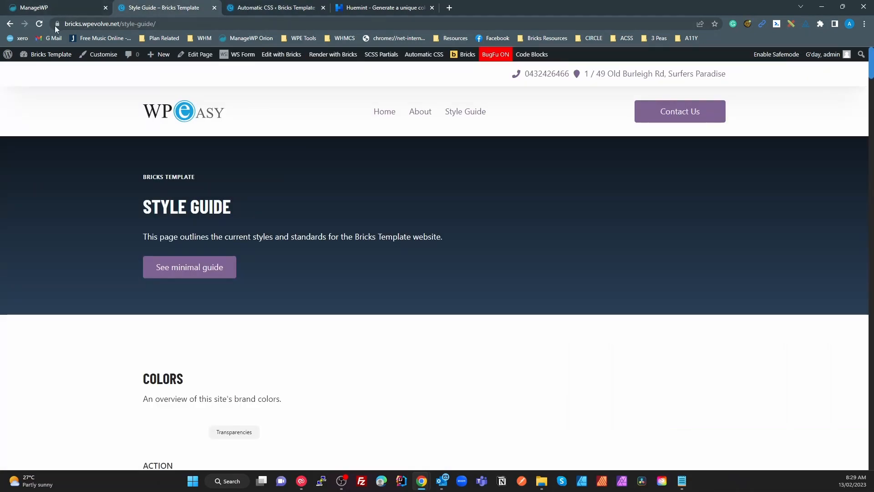
pyautogui.click(39, 25)
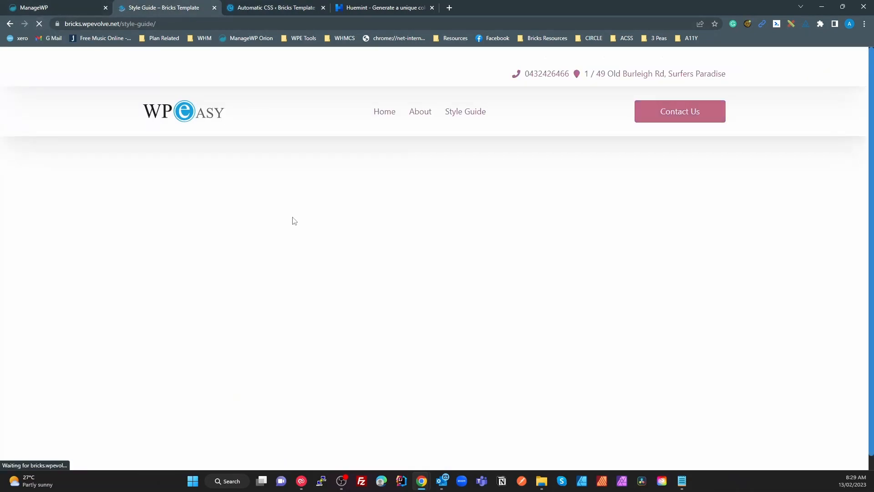
pyautogui.scroll(-6, 238, 298)
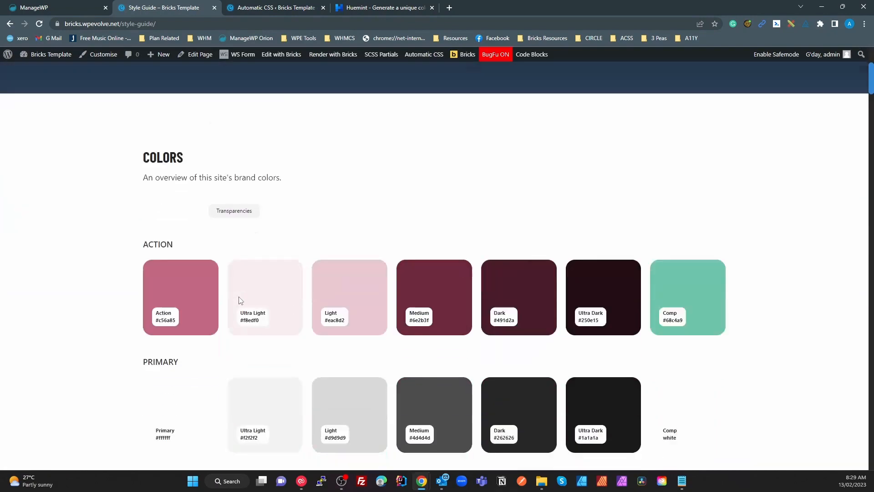
pyautogui.click(364, 6)
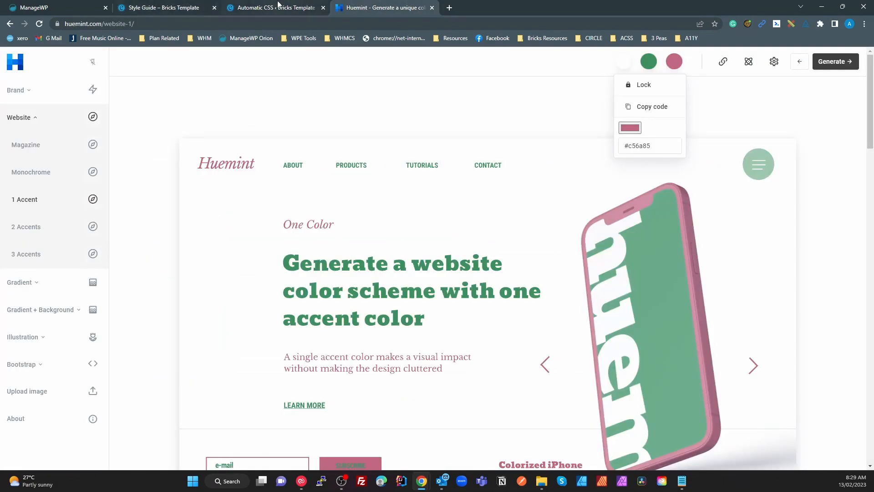
pyautogui.click(163, 9)
pyautogui.scroll(-14, 462, 308)
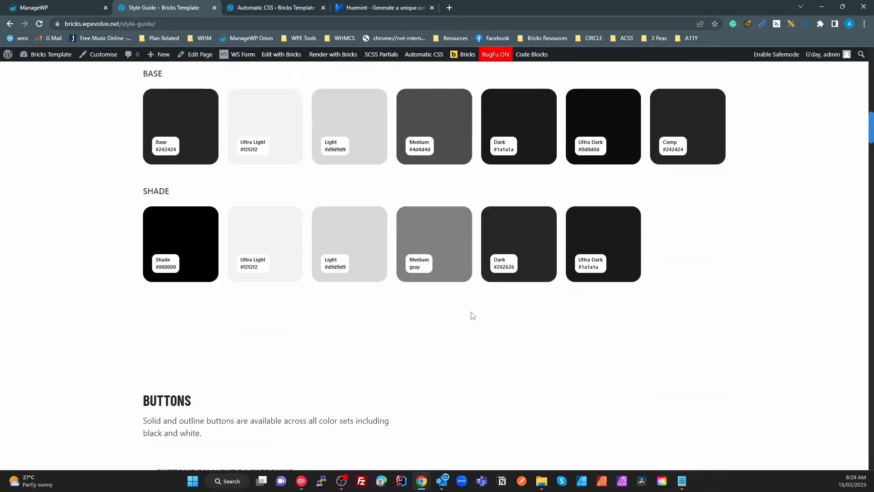
pyautogui.scroll(15, 476, 319)
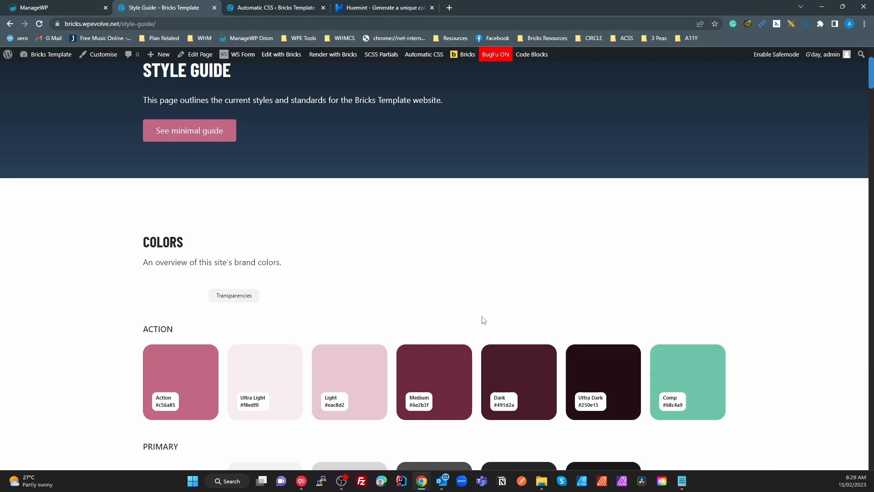
pyautogui.scroll(3, 263, 357)
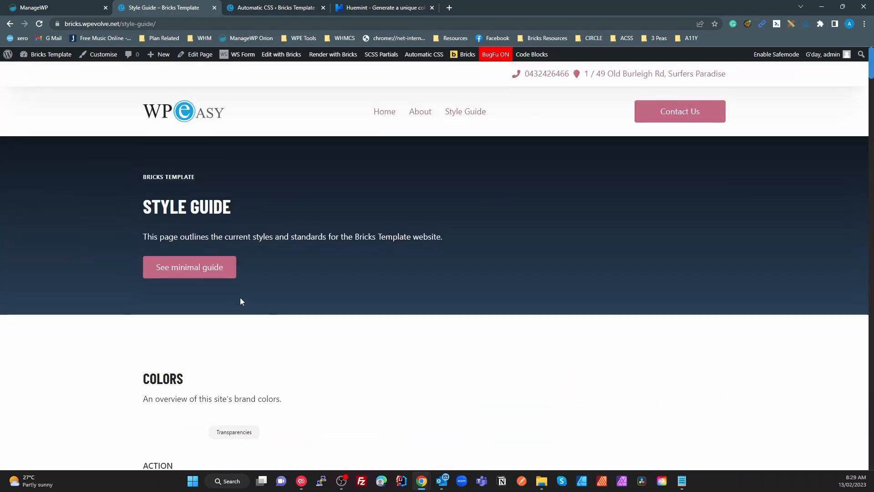
# Open the minimal style guide and examine its Primary, Secondary, Accent and Action color table and its typography samples.
pyautogui.click(203, 273)
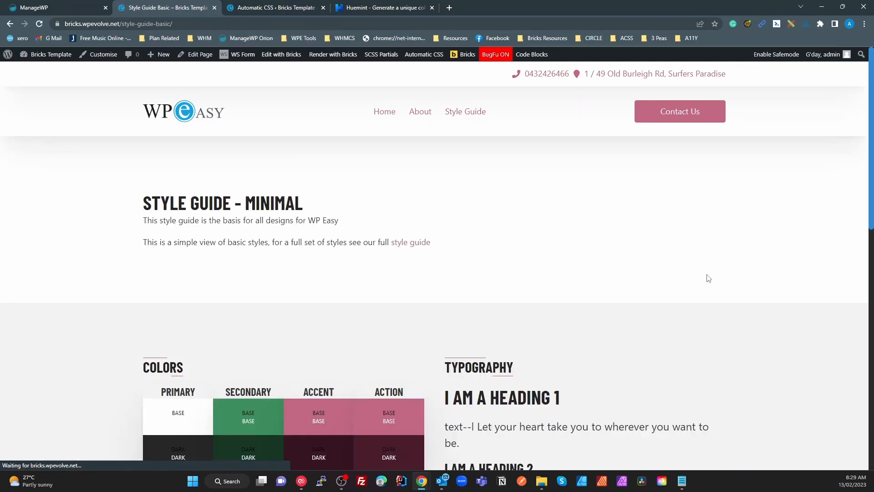
pyautogui.scroll(-5, 663, 259)
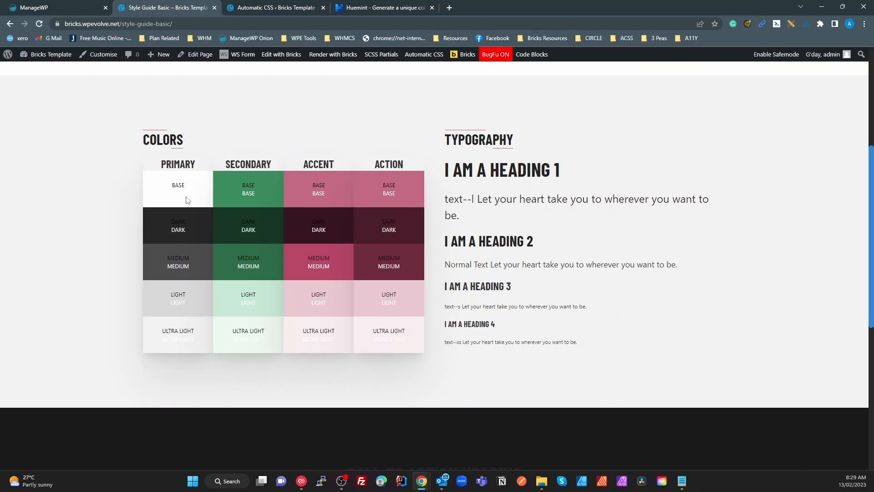
pyautogui.doubleClick(178, 163)
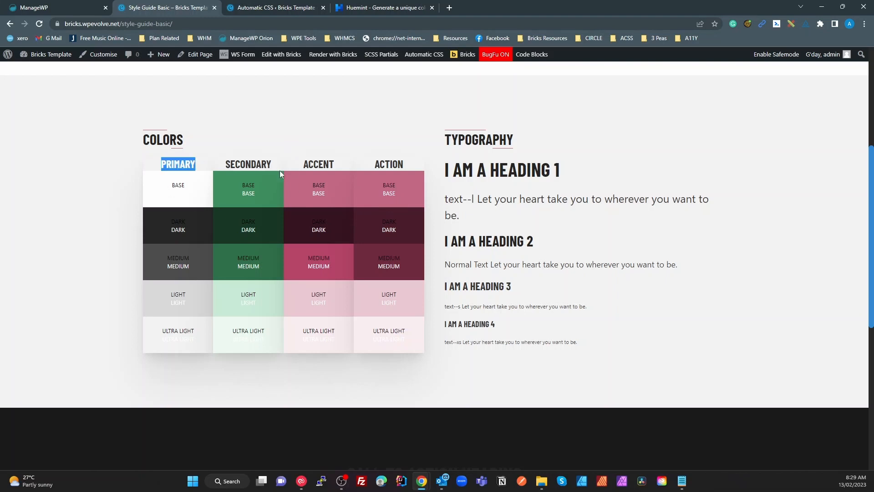
pyautogui.click(197, 218)
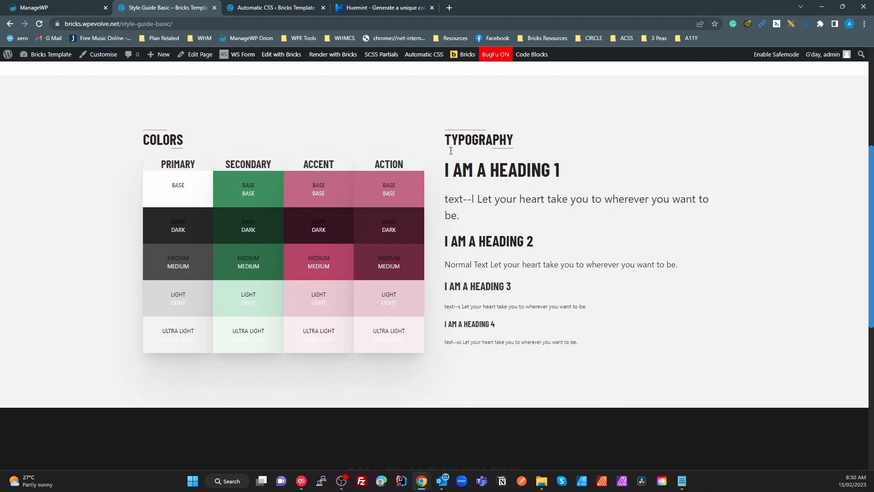
pyautogui.moveTo(449, 164); pyautogui.dragTo(599, 340)
pyautogui.click(616, 333)
pyautogui.scroll(4, 592, 307)
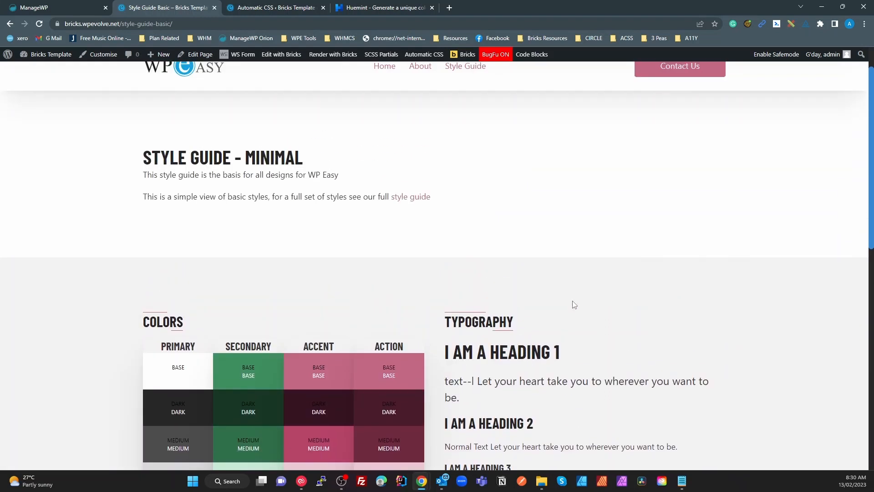
pyautogui.scroll(-6, 571, 302)
pyautogui.scroll(1, 575, 306)
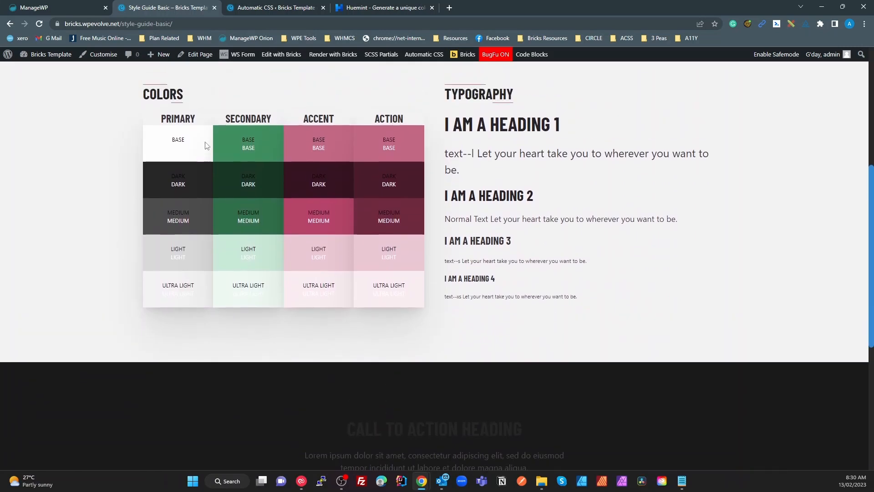
pyautogui.click(178, 24)
pyautogui.hotkey('ctrl', 'c')
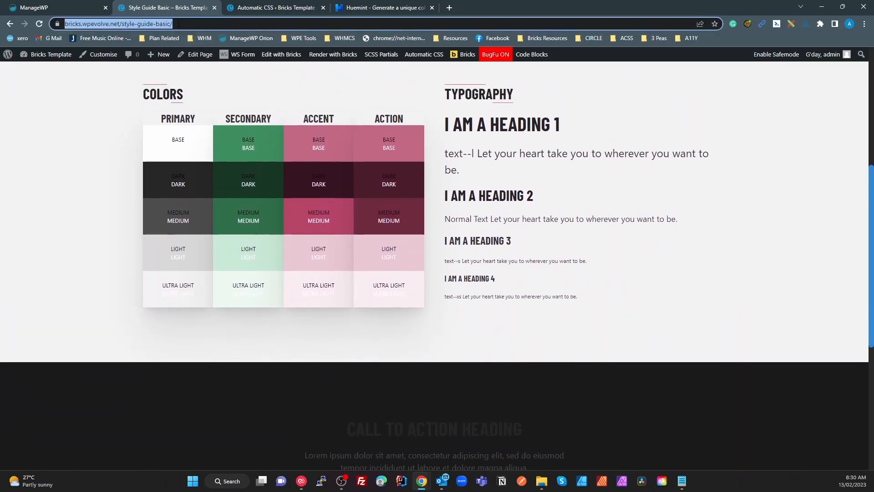
pyautogui.click(691, 38)
pyautogui.click(696, 74)
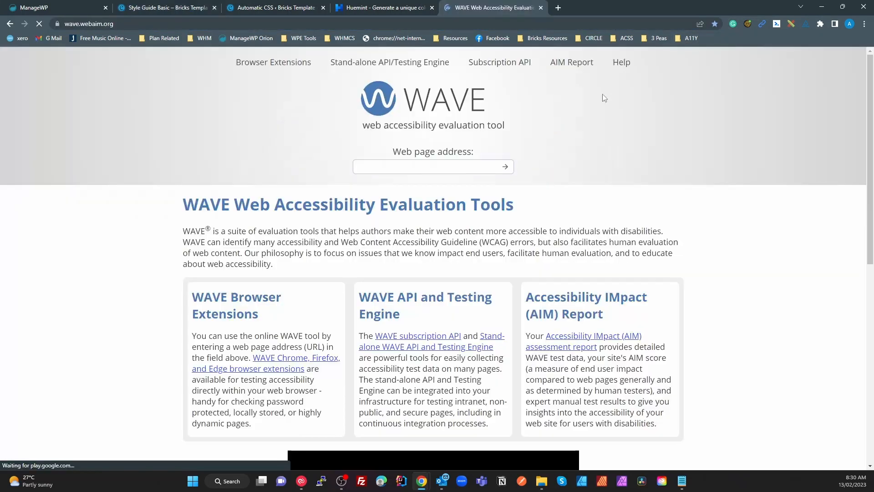
pyautogui.click(444, 164)
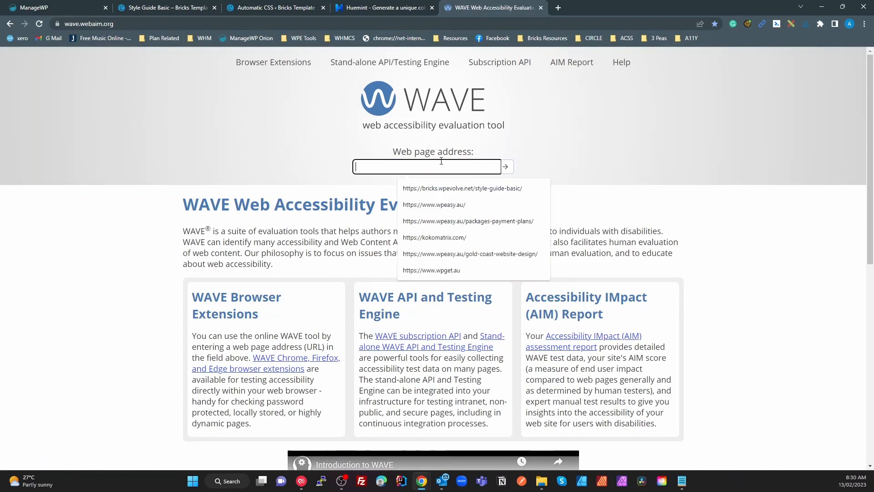
pyautogui.hotkey('ctrl', 'v')
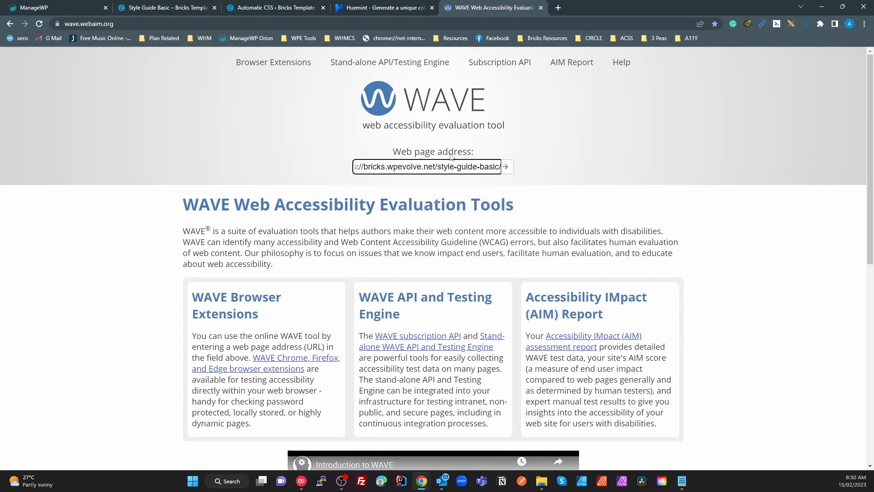
pyautogui.press('Return')
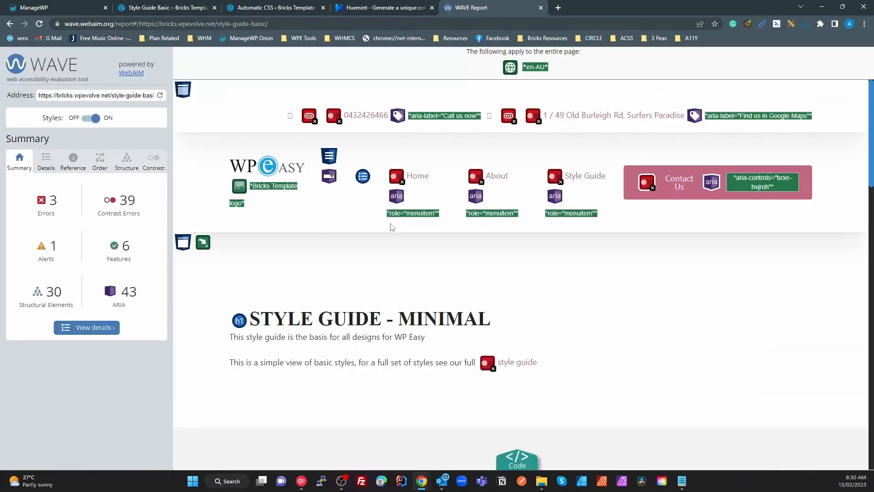
pyautogui.scroll(-10, 399, 244)
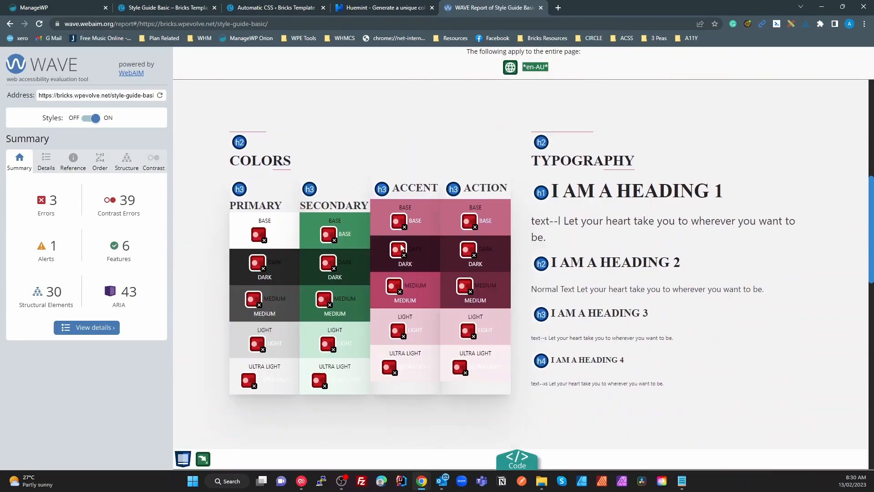
pyautogui.scroll(2, 416, 320)
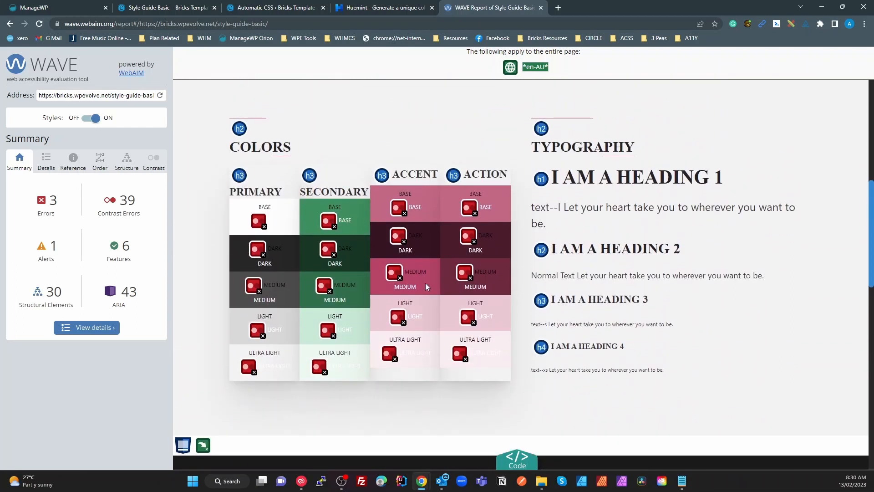
# Examine the contrast markers on the Base, Light and other shade labels in the Secondary, Accent and Action columns of the color table.
pyautogui.scroll(-1, 399, 256)
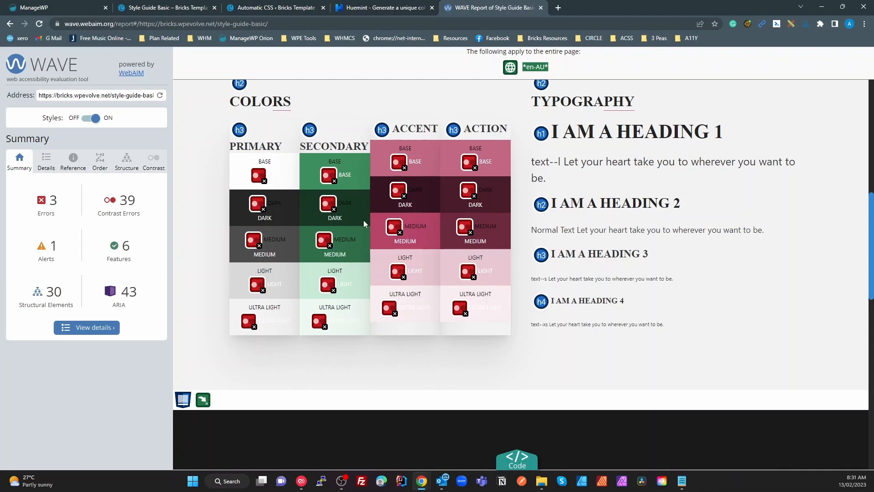
pyautogui.doubleClick(336, 162)
pyautogui.click(341, 170)
pyautogui.doubleClick(337, 163)
pyautogui.click(336, 272)
pyautogui.moveTo(418, 149); pyautogui.dragTo(422, 149)
pyautogui.doubleClick(403, 149)
pyautogui.click(409, 147)
pyautogui.doubleClick(486, 163)
pyautogui.click(498, 145)
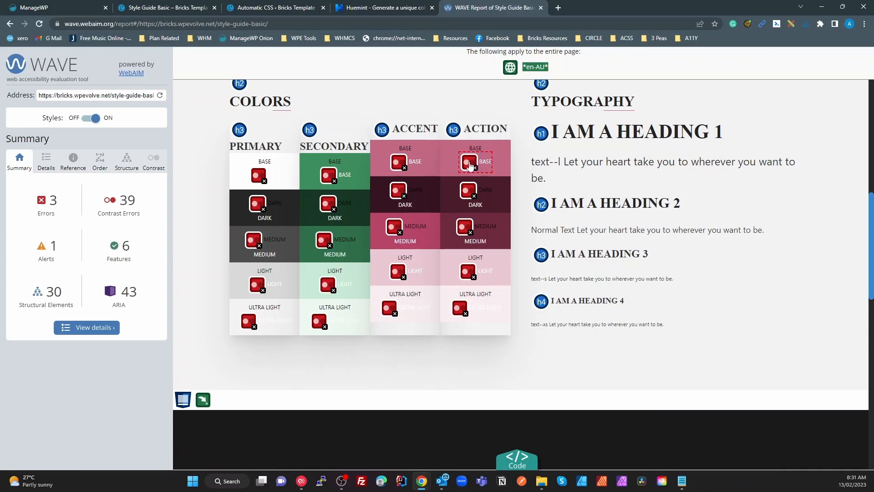
# Open the contrast details of the Action column's flagged Base label and darken its background color to #BC5272, checking the AA rating for normal text.
pyautogui.click(152, 162)
pyautogui.click(470, 163)
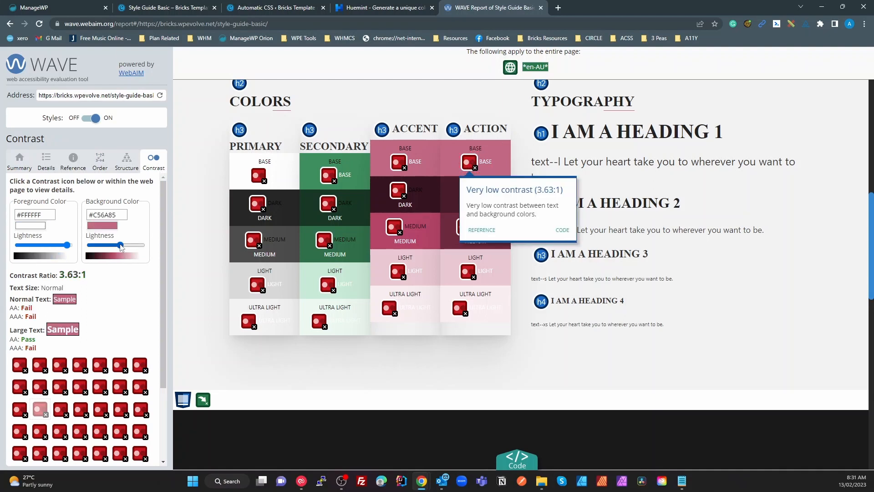
pyautogui.moveTo(120, 245); pyautogui.dragTo(120, 245)
pyautogui.moveTo(10, 308); pyautogui.dragTo(13, 309)
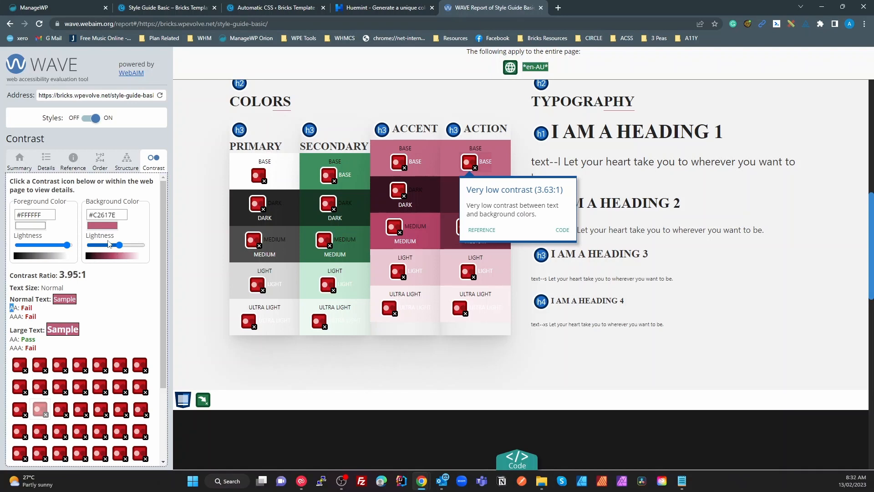
pyautogui.moveTo(119, 245); pyautogui.dragTo(120, 246)
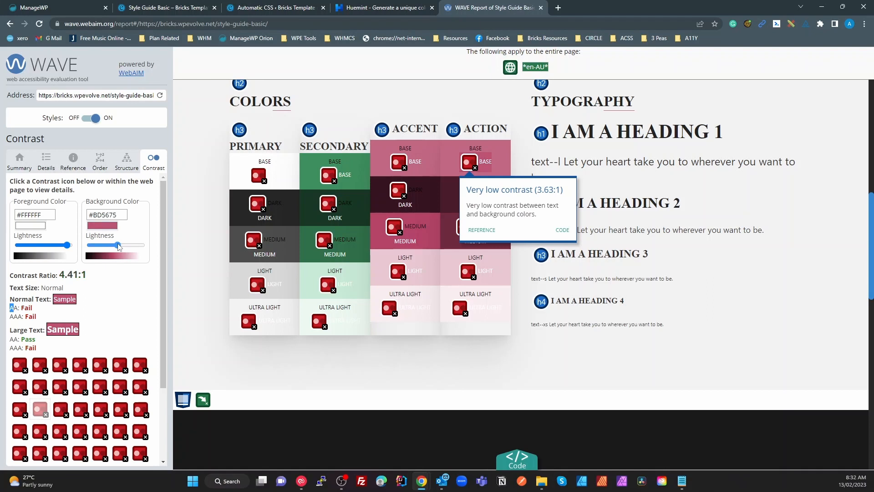
pyautogui.moveTo(119, 246); pyautogui.dragTo(117, 246)
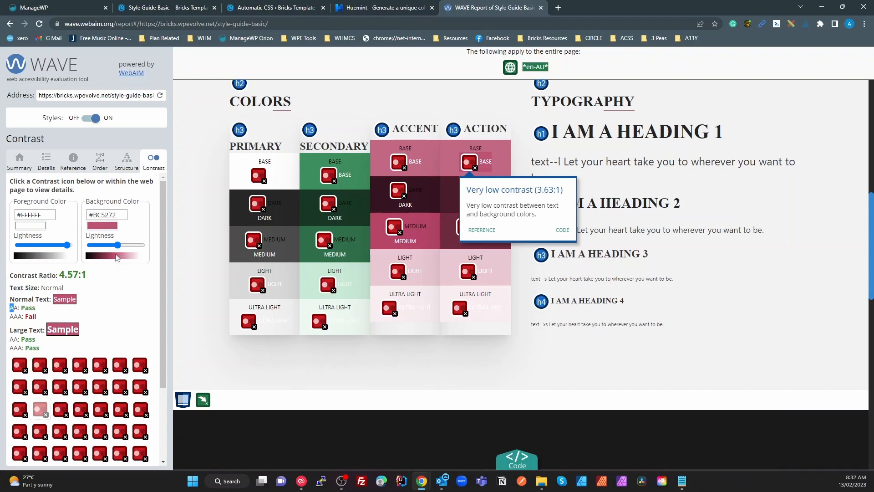
pyautogui.doubleClick(27, 308)
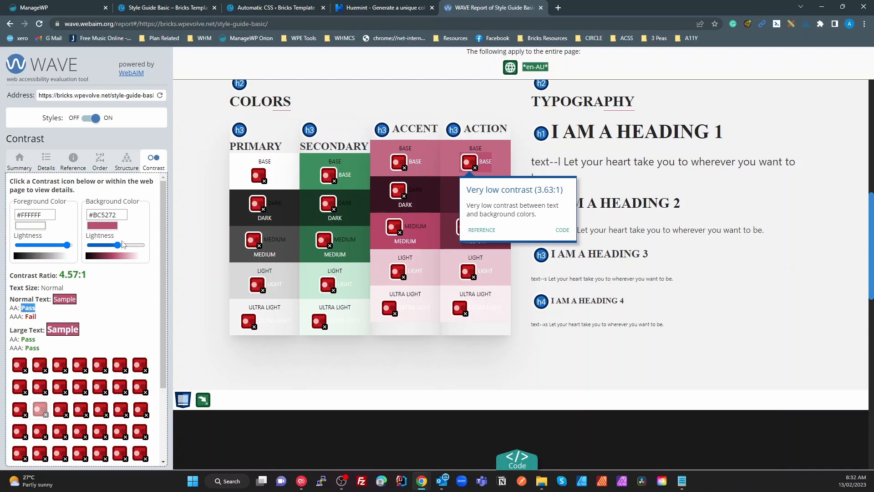
# Copy the adjusted background hex into the Automatic CSS palette's Action color, setting it to #BC5272, and save the changes.
pyautogui.click(102, 214)
pyautogui.hotkey('ctrl', 'c')
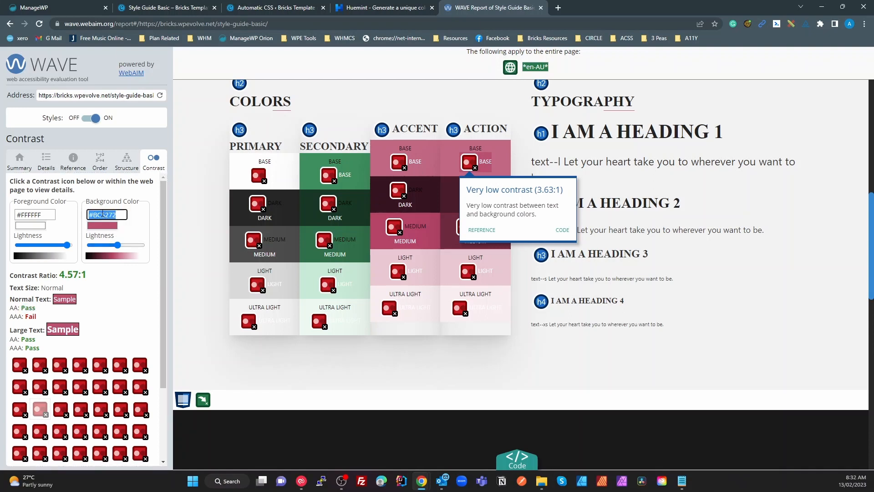
pyautogui.click(255, 7)
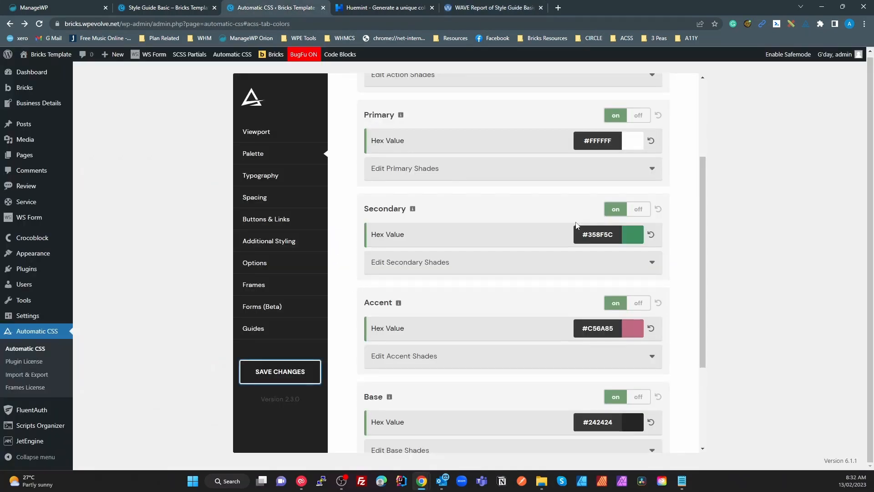
pyautogui.scroll(3, 576, 232)
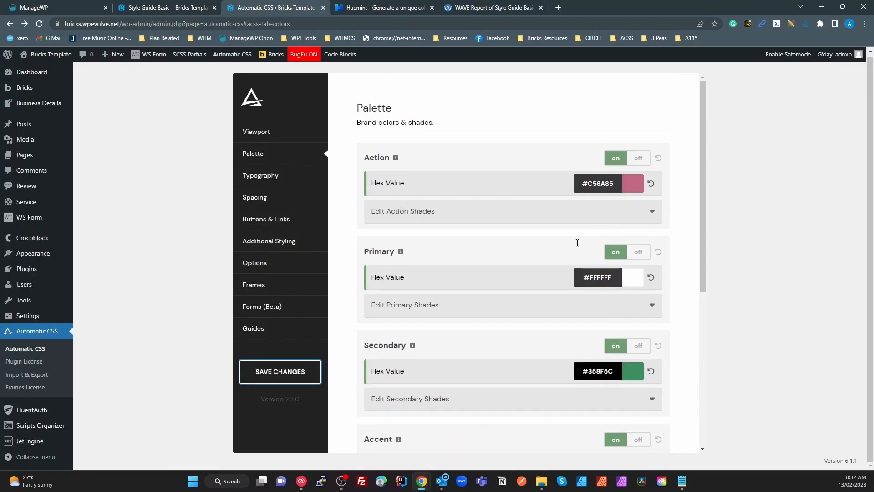
pyautogui.click(639, 184)
pyautogui.press('BackSpace')
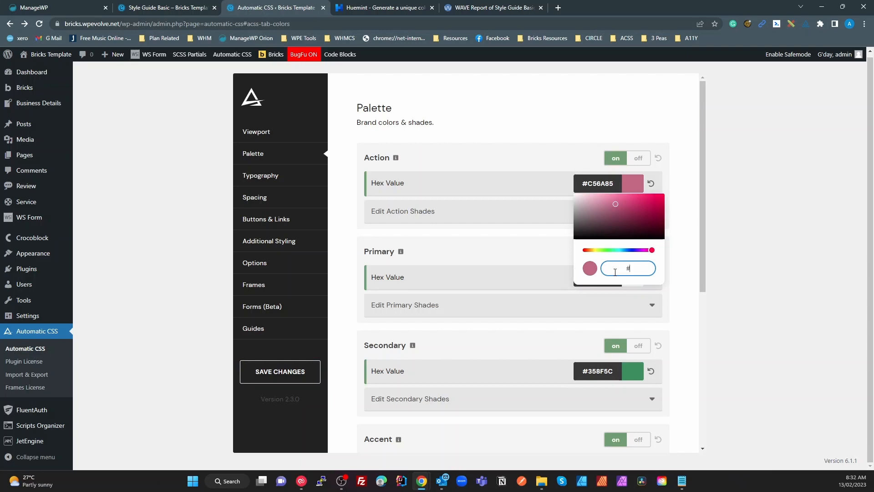
pyautogui.hotkey('ctrl', 'v')
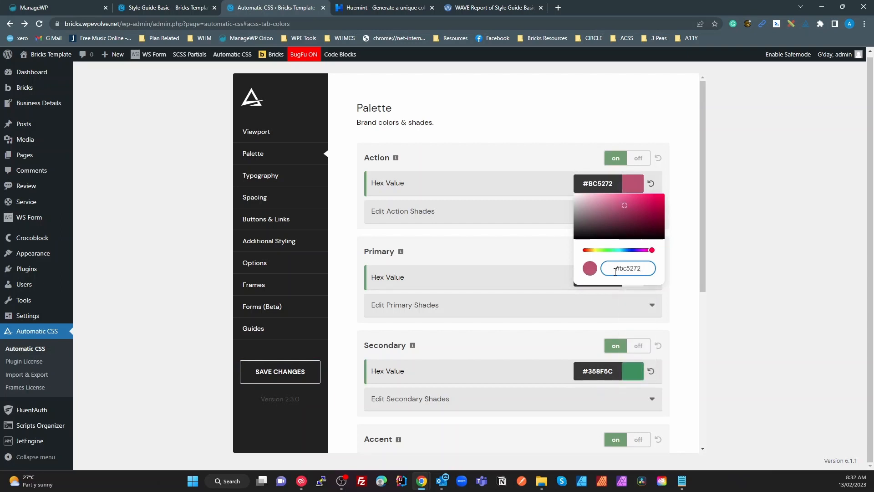
pyautogui.click(277, 375)
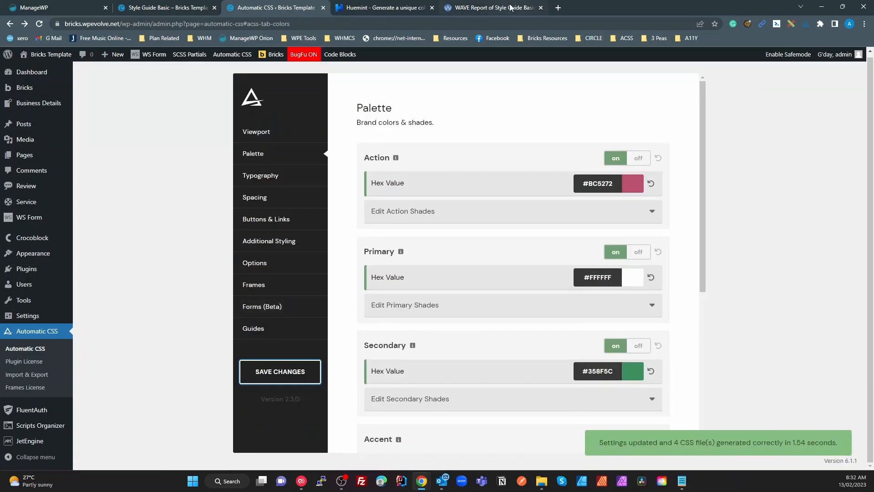
# Re-run the WAVE evaluation of the style guide page and examine the contrast markers on the color table, especially the Action column.
pyautogui.click(492, 8)
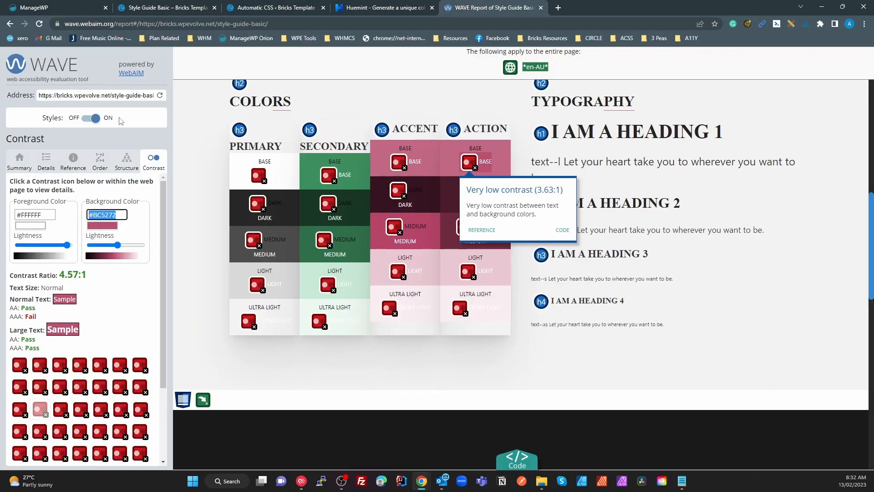
pyautogui.click(159, 97)
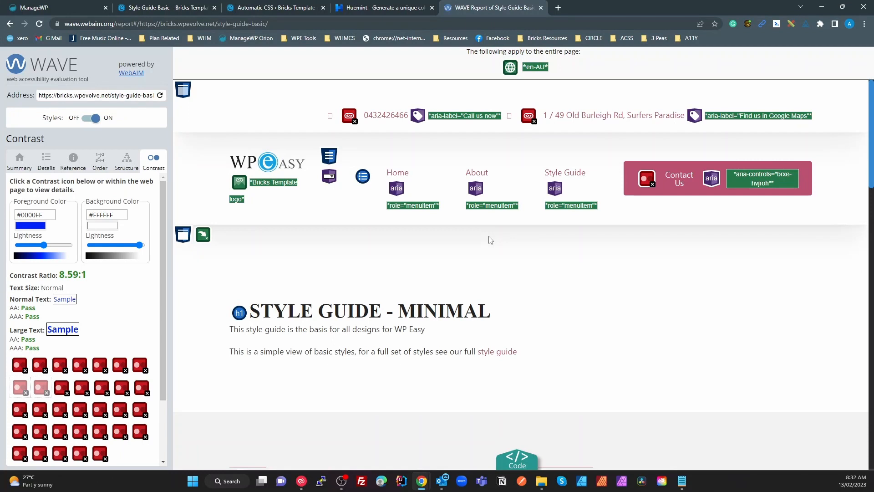
pyautogui.scroll(-7, 494, 250)
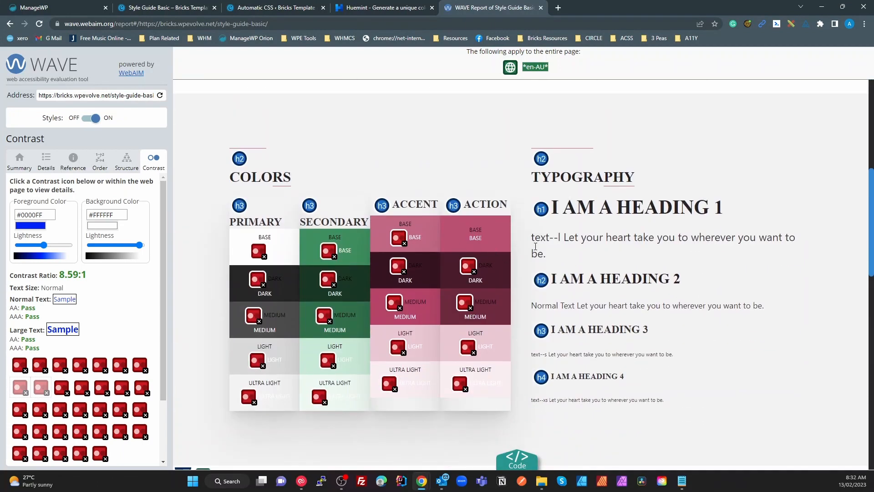
pyautogui.scroll(-1, 535, 248)
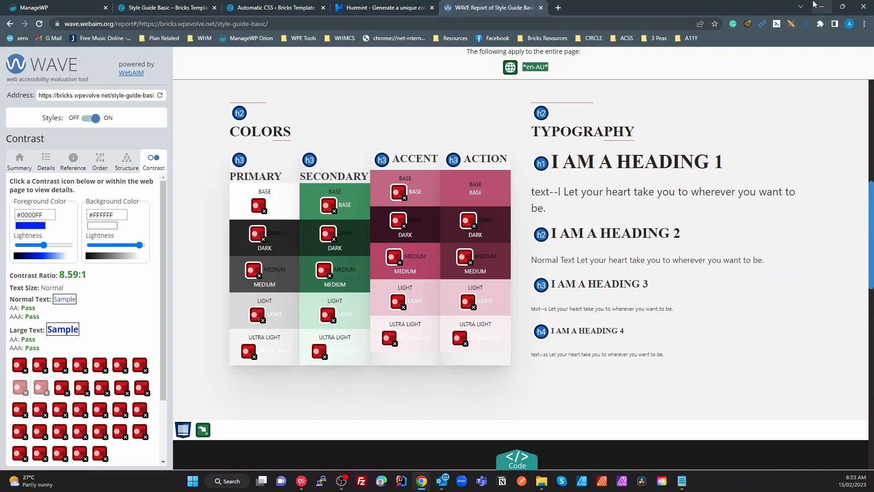
# Review the Huemint scheme and the Automatic CSS palette from Action through Shade, viewing the Shade color picker without changing it.
pyautogui.click(380, 7)
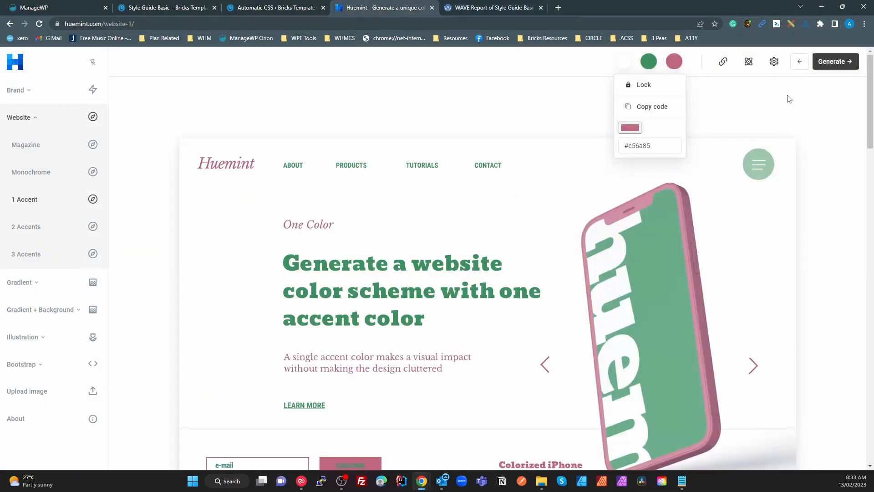
pyautogui.click(268, 14)
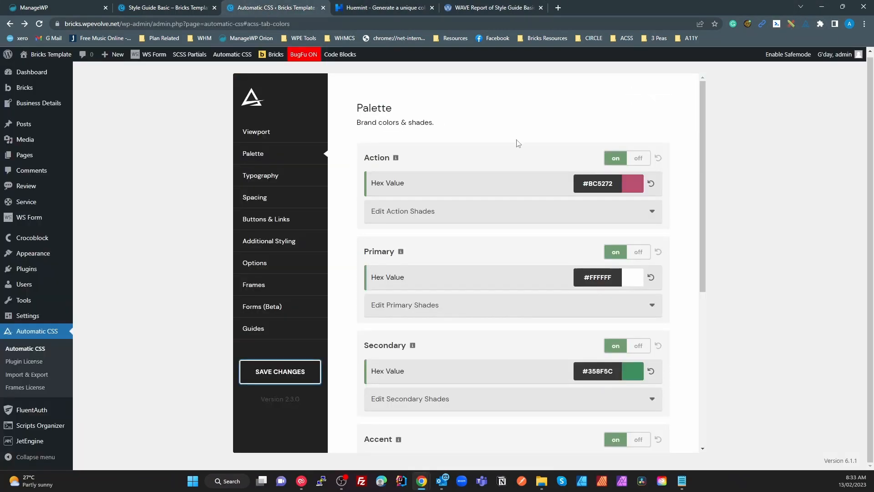
pyautogui.scroll(-6, 554, 264)
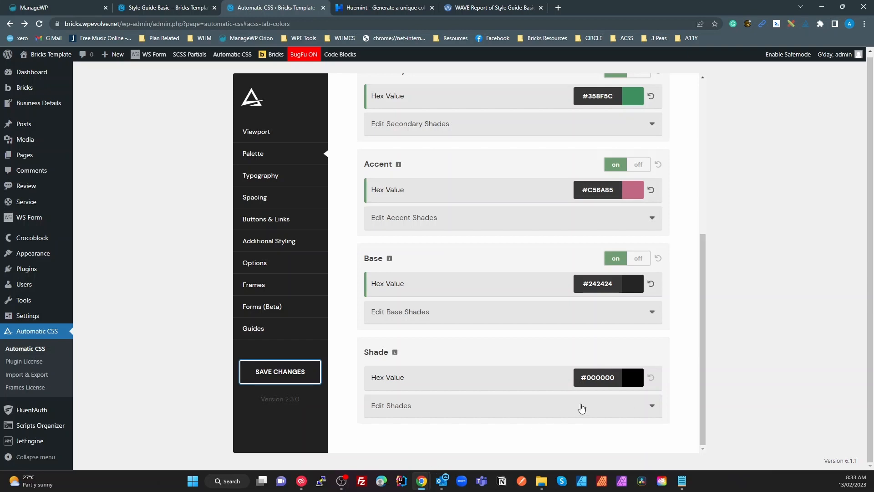
pyautogui.click(599, 377)
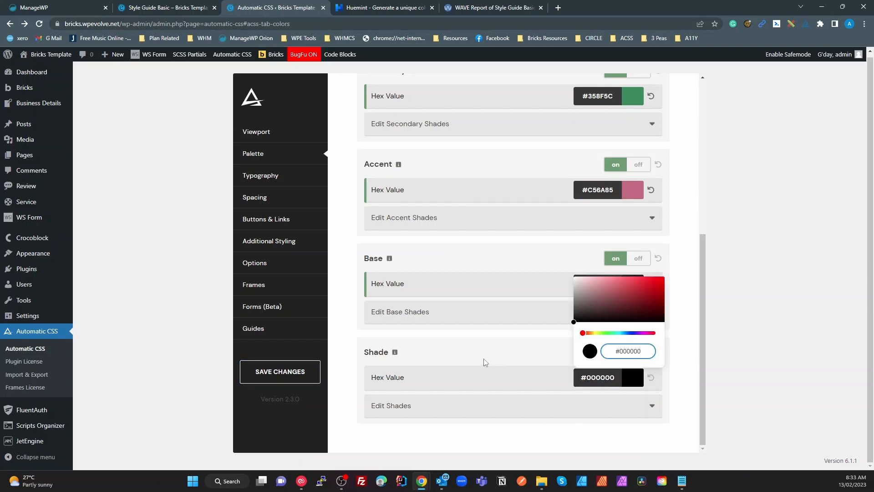
pyautogui.click(783, 264)
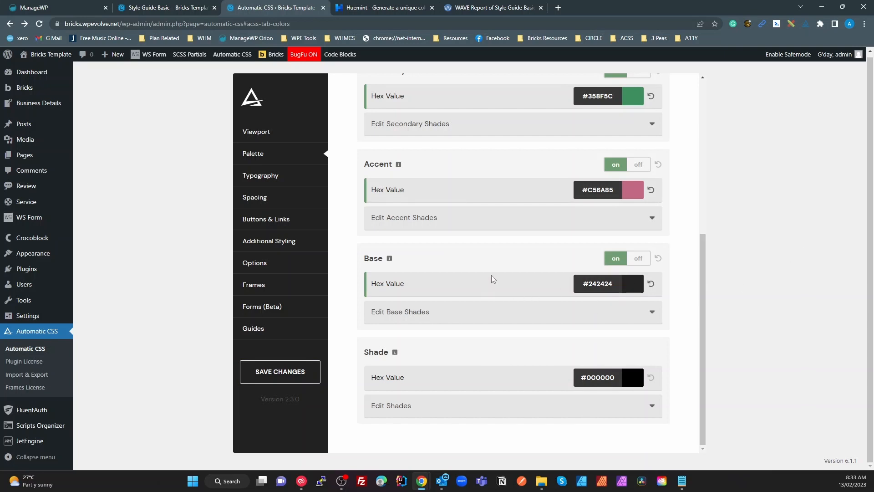
pyautogui.scroll(3, 492, 278)
pyautogui.scroll(3, 491, 279)
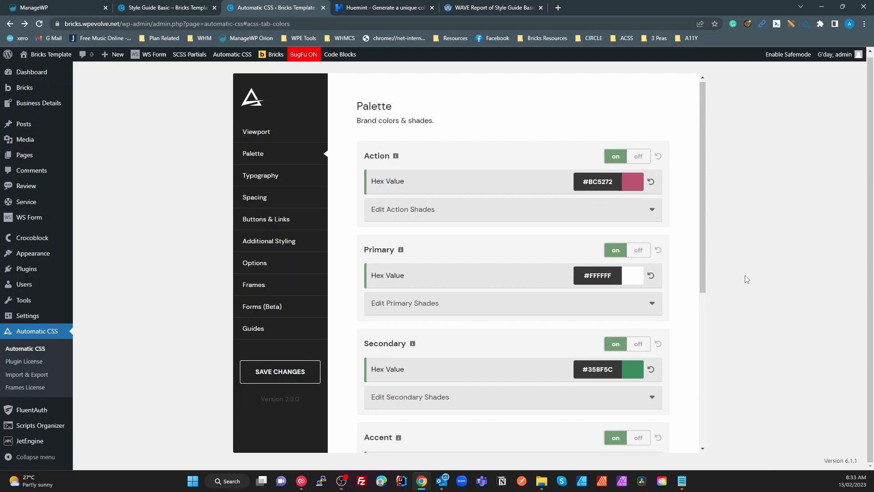
# Switch to Huemint and generate several new one-accent color schemes with the Bright & Light preset.
pyautogui.click(500, 9)
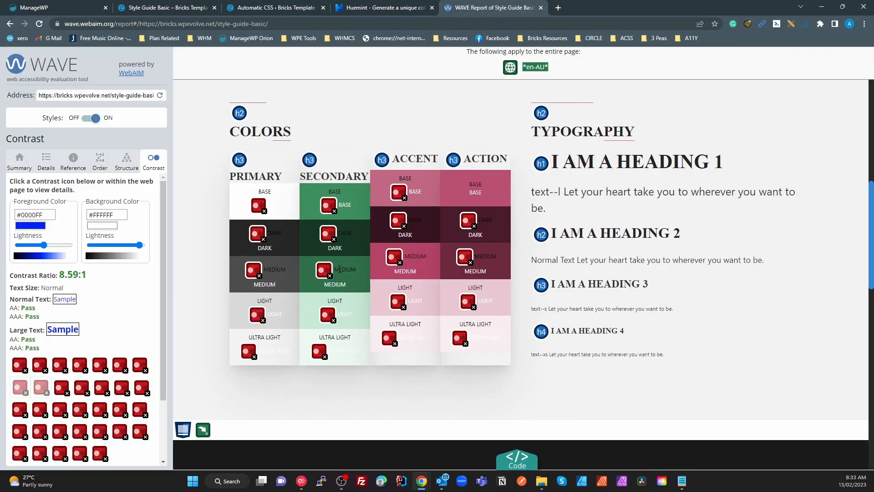
pyautogui.click(359, 7)
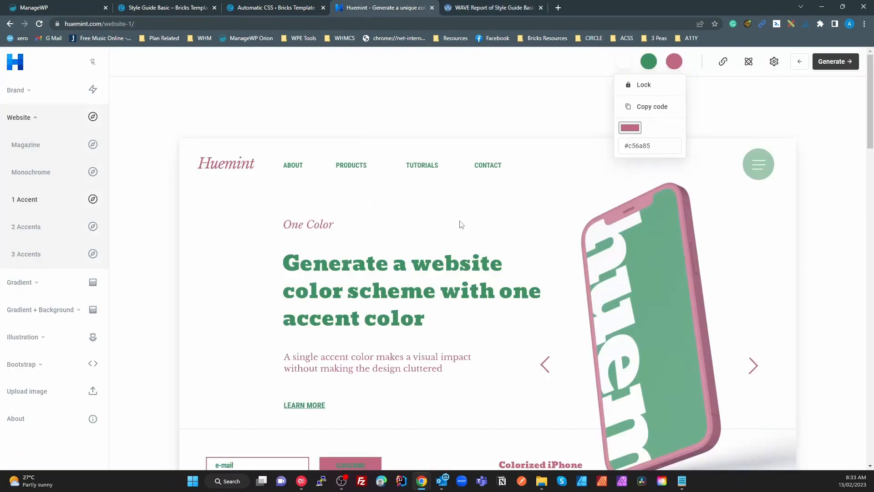
pyautogui.click(830, 62)
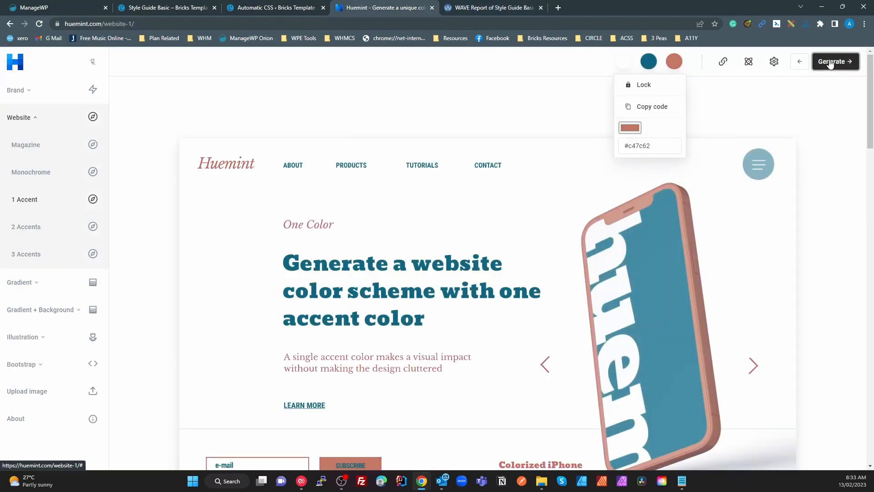
pyautogui.click(829, 63)
pyautogui.click(830, 62)
pyautogui.click(830, 63)
pyautogui.click(774, 62)
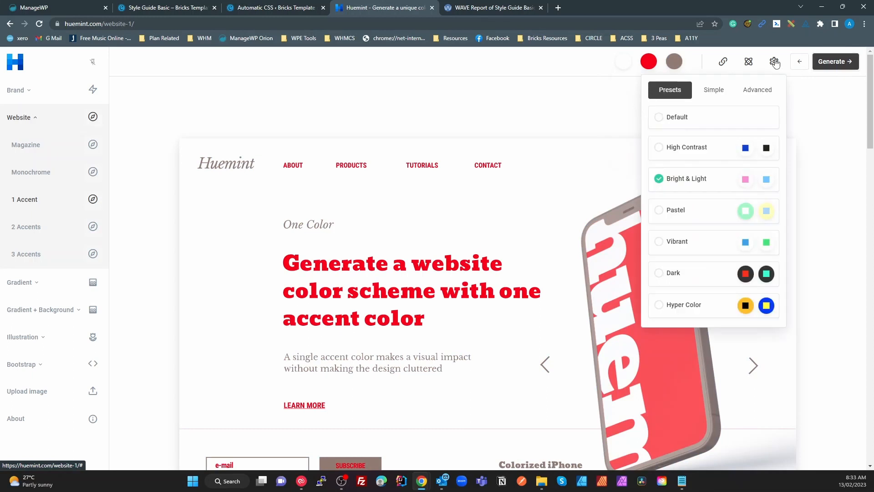
pyautogui.click(834, 62)
pyautogui.click(834, 62)
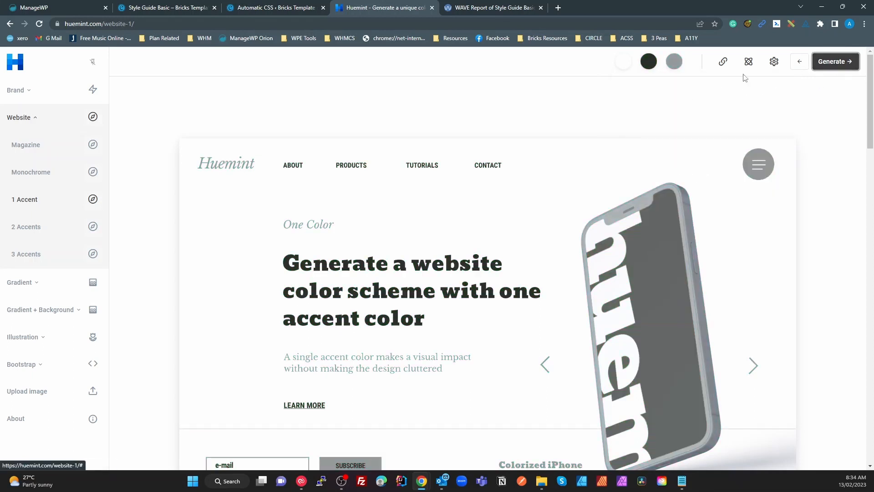
# Apply the Dark preset in Huemint and generate several dark one-accent schemes, stopping at a dark background with a turquoise accent.
pyautogui.click(774, 62)
pyautogui.click(687, 282)
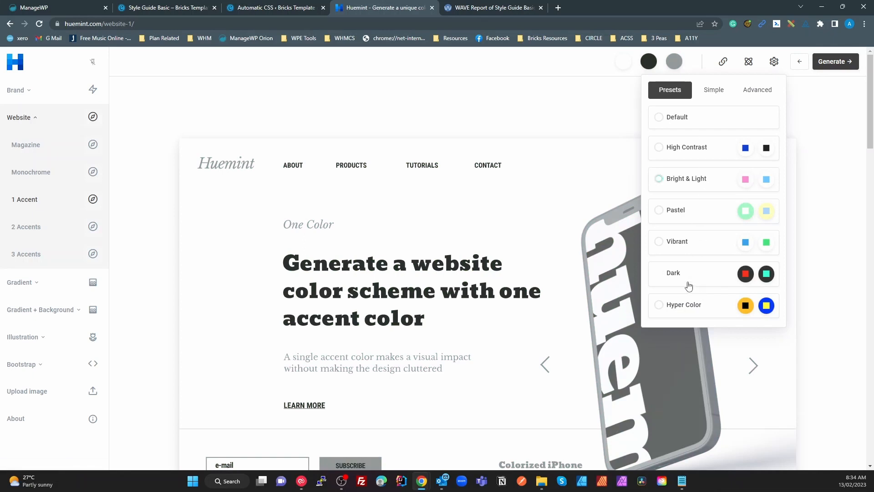
pyautogui.click(832, 63)
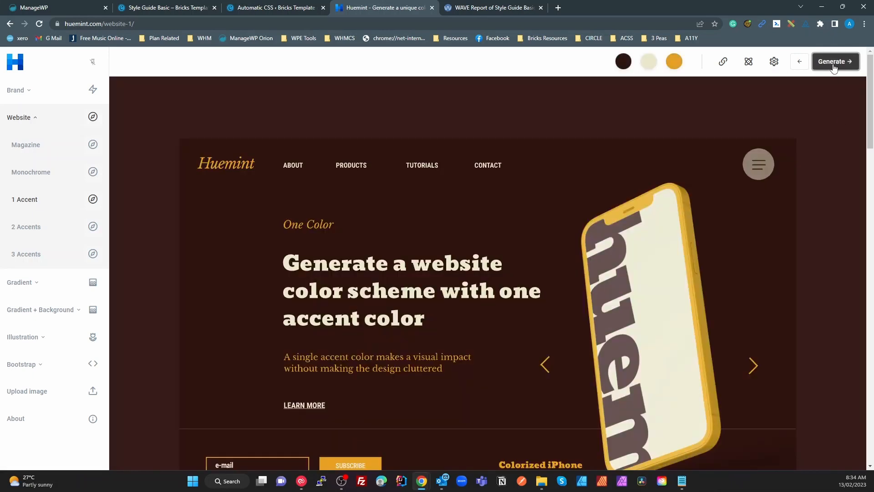
pyautogui.click(832, 64)
pyautogui.click(833, 63)
pyautogui.click(833, 63)
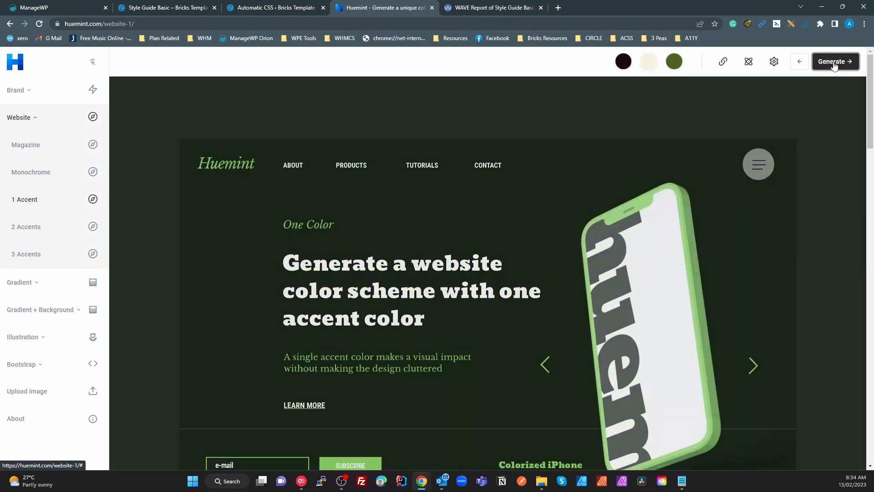
pyautogui.click(833, 64)
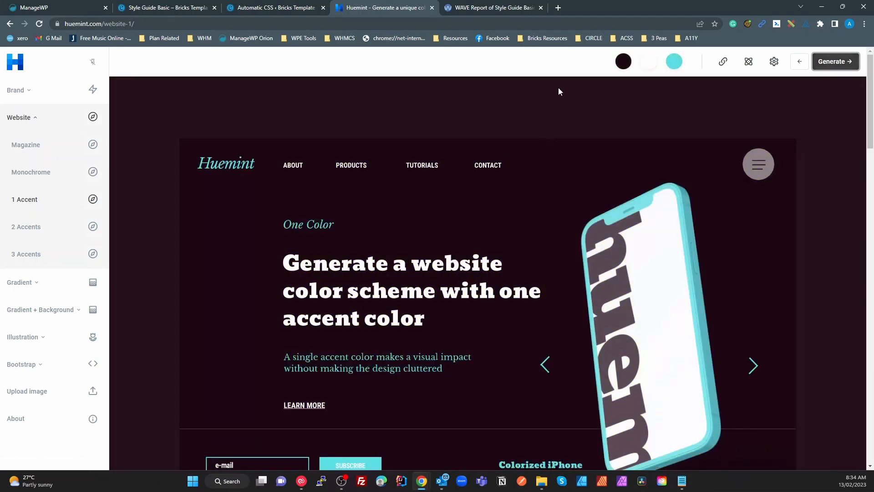
# Revisit the Automatic CSS palette and the WAVE report, and check the AA rating for normal text in the contrast details.
pyautogui.click(255, 8)
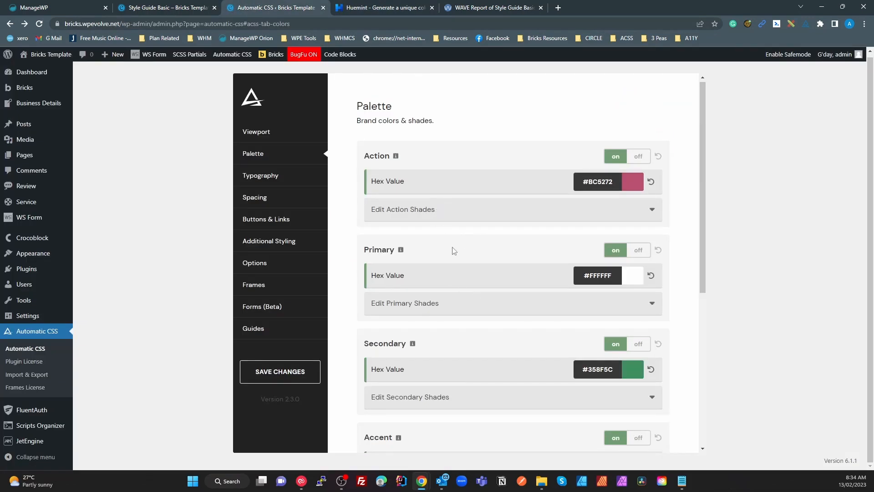
pyautogui.click(475, 8)
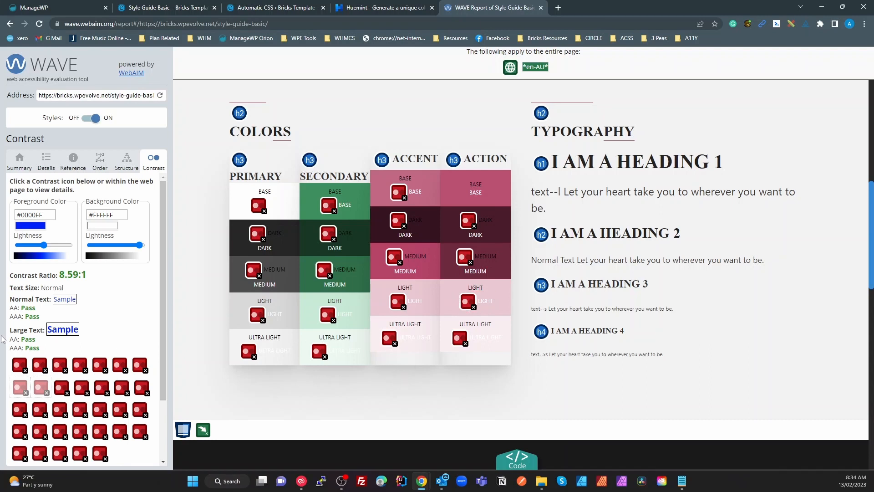
pyautogui.doubleClick(28, 308)
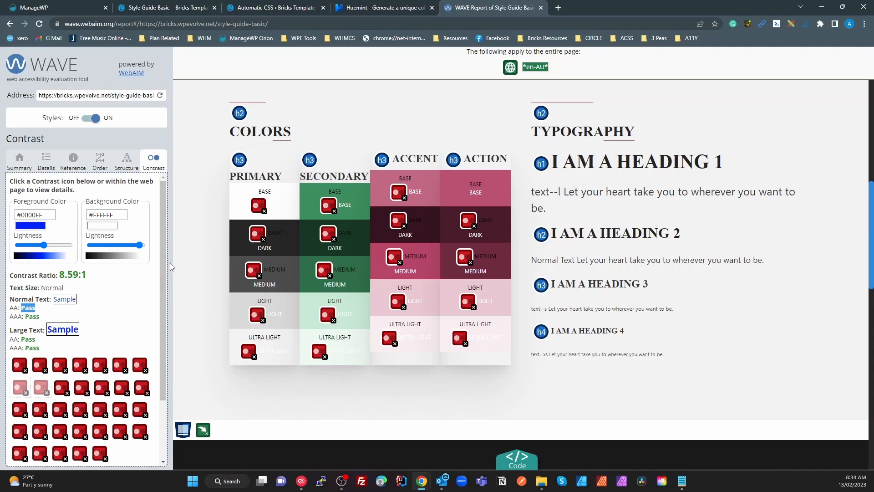